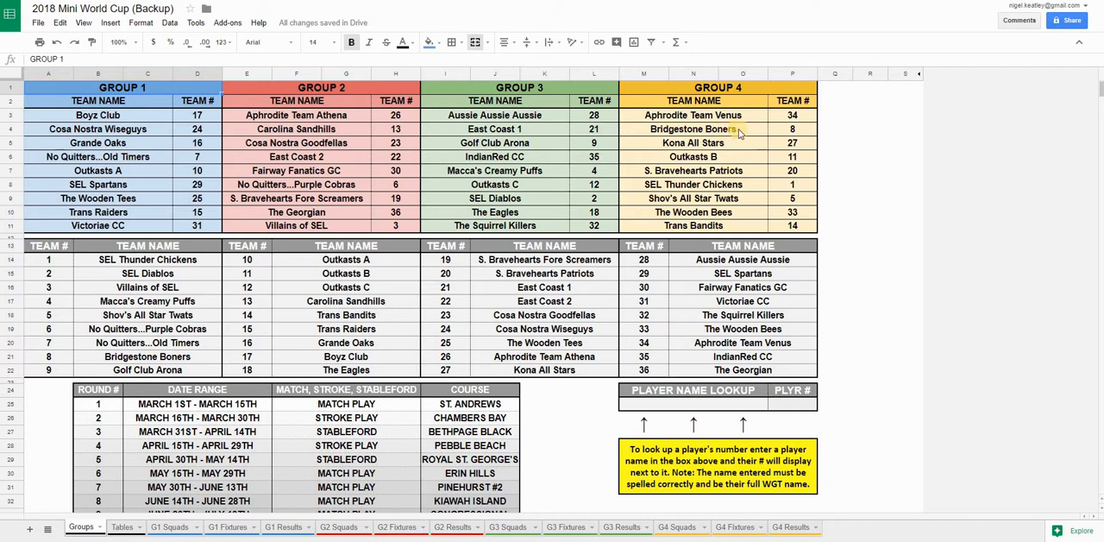
Examine the lookup formulas behind the Group 1 team names and the team number entry for Boyz Club
left_click_drag(137, 131, 134, 226)
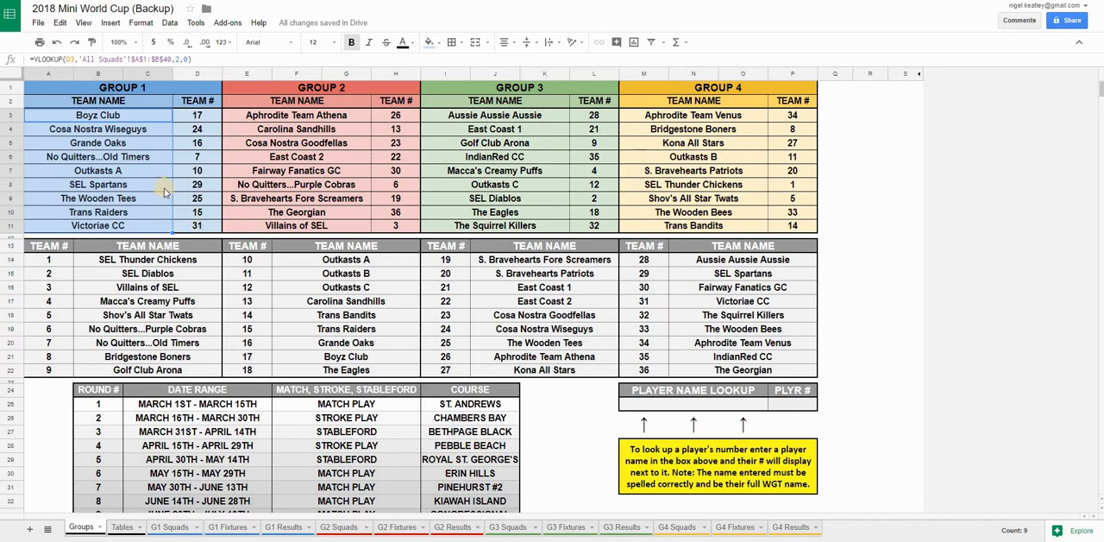
left_click(143, 169)
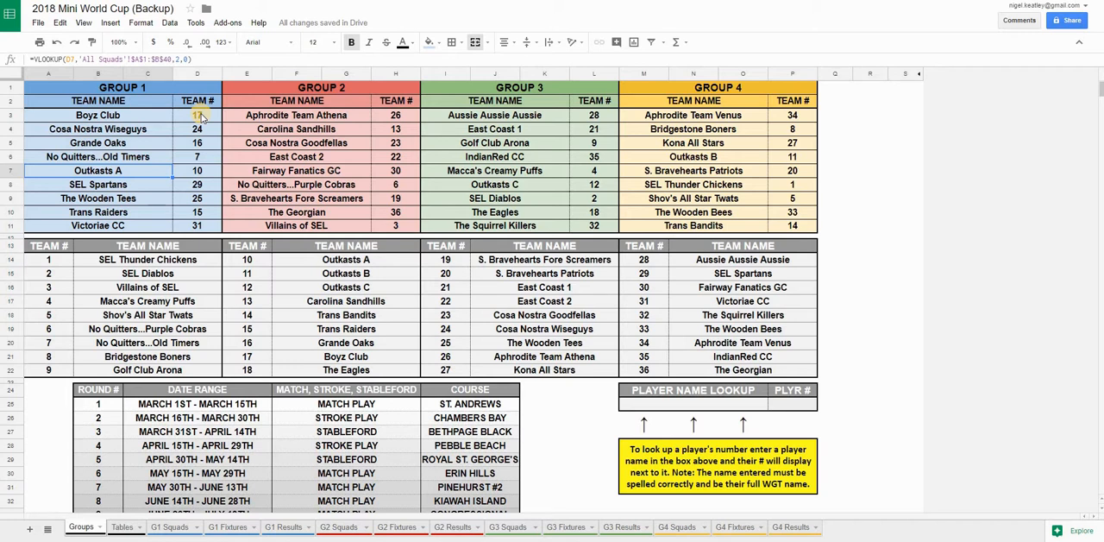
left_click(200, 116)
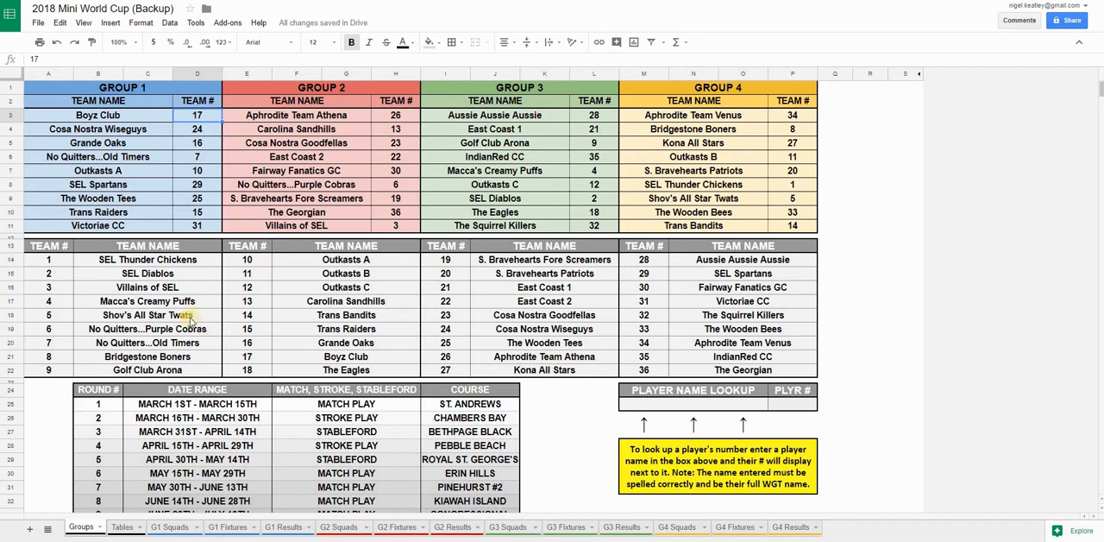
Look through the workbook's squads, fixtures and results sheets, and view the group standings on the Tables sheet
left_click(78, 529)
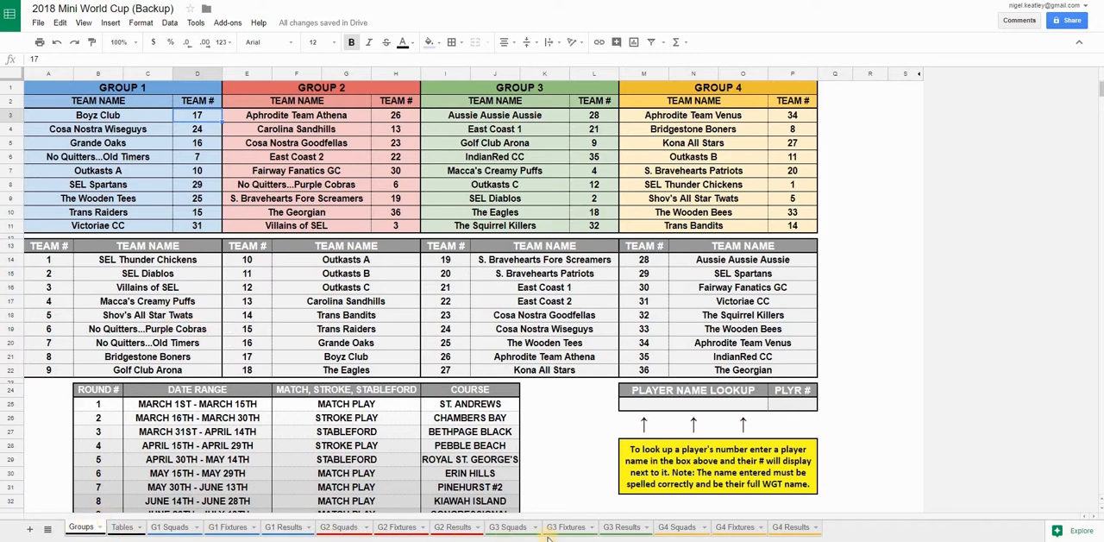
left_click(793, 528)
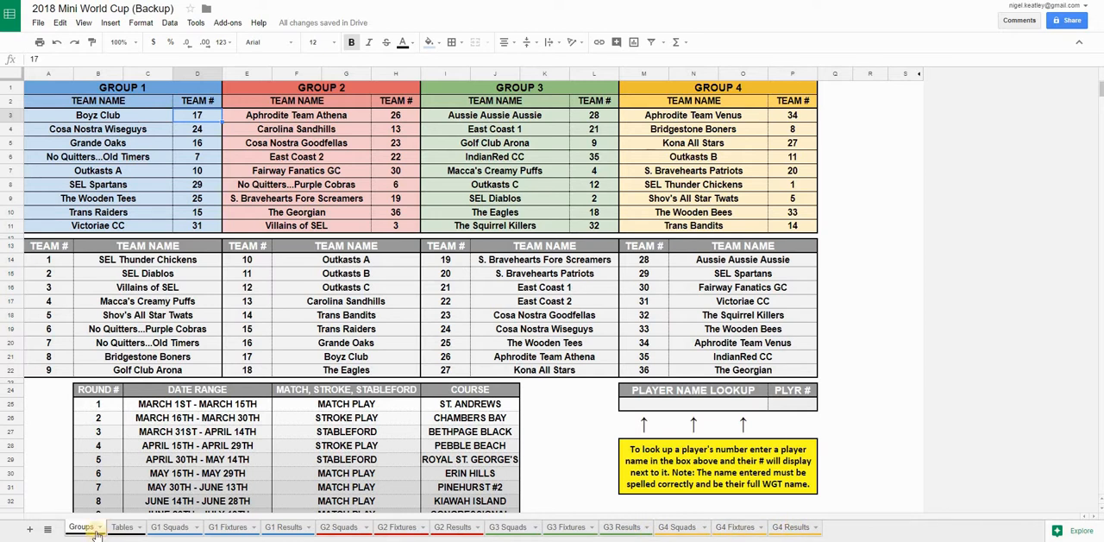
left_click(168, 532)
left_click(275, 531)
left_click(390, 532)
left_click(455, 533)
left_click(565, 532)
left_click(681, 530)
left_click(122, 528)
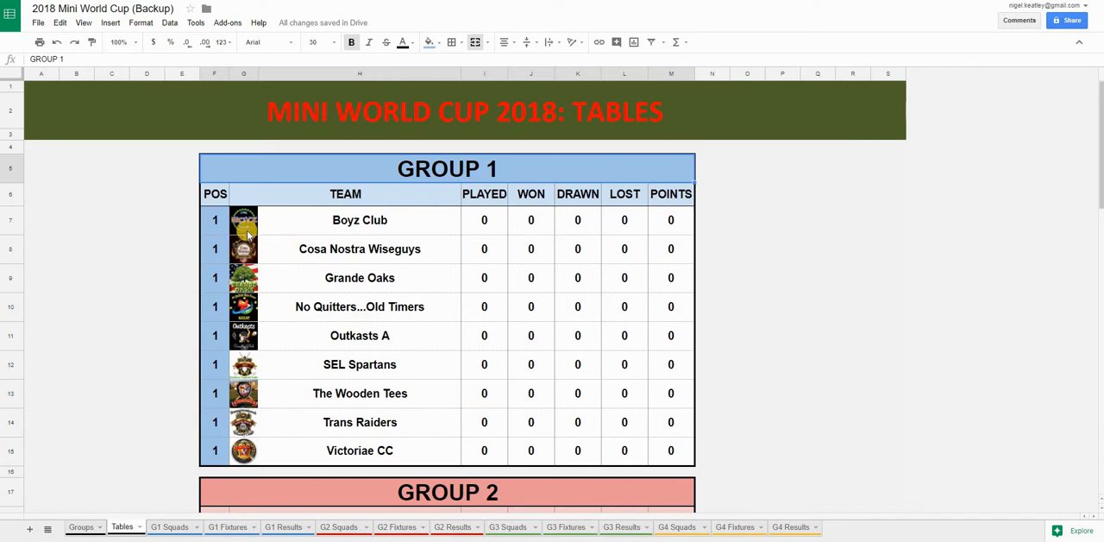
On the G1 Squads sheet, inspect a player entry and the team number formulas for Boyz Club and Cosa Nostra Wiseguys
left_click(171, 528)
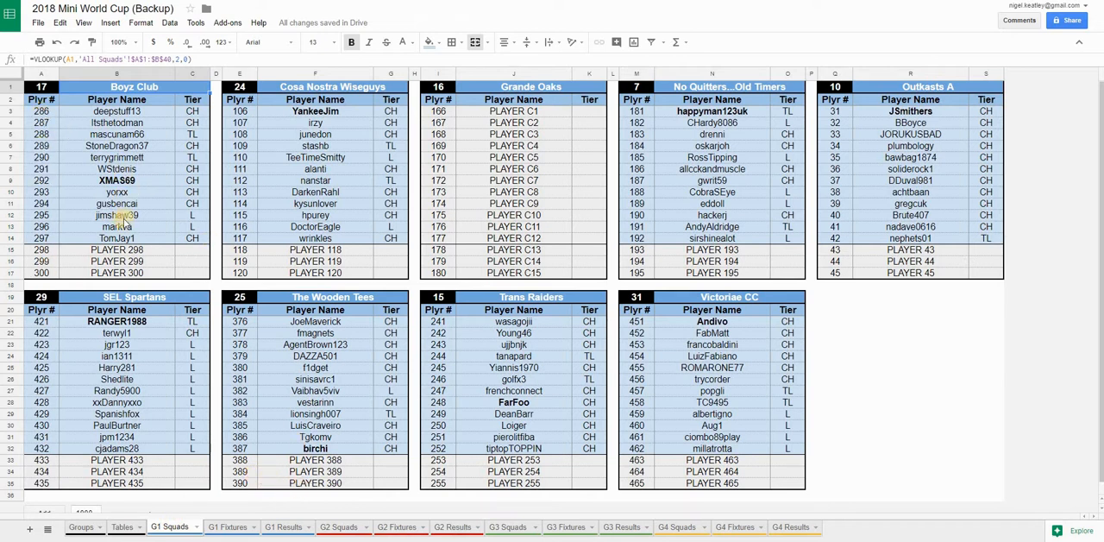
left_click(113, 182)
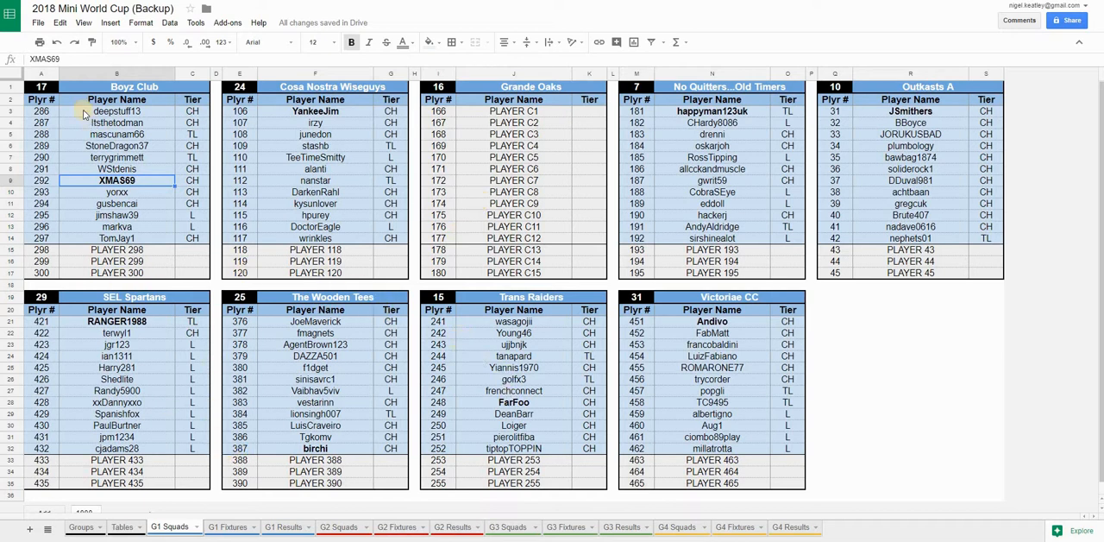
left_click(39, 87)
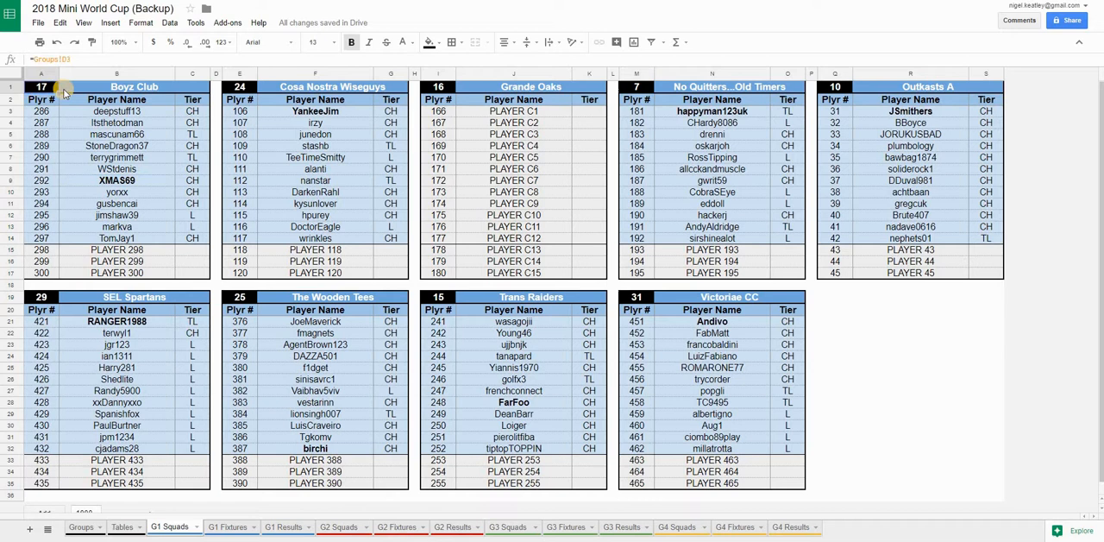
left_click(233, 88)
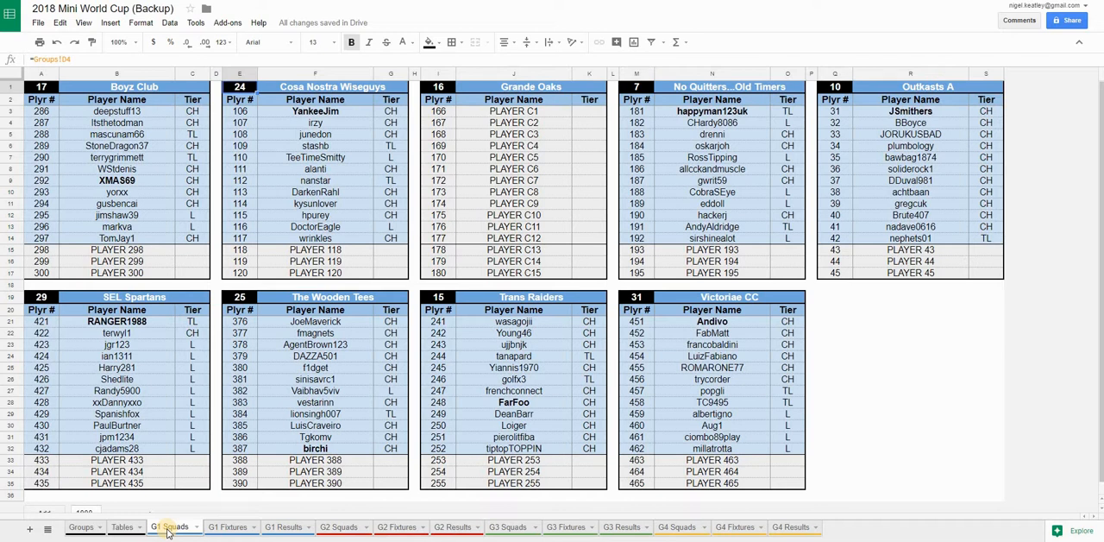
View the squads sheets for groups 2, 3 and 4, and return to the G1 Squads sheet
left_click(342, 528)
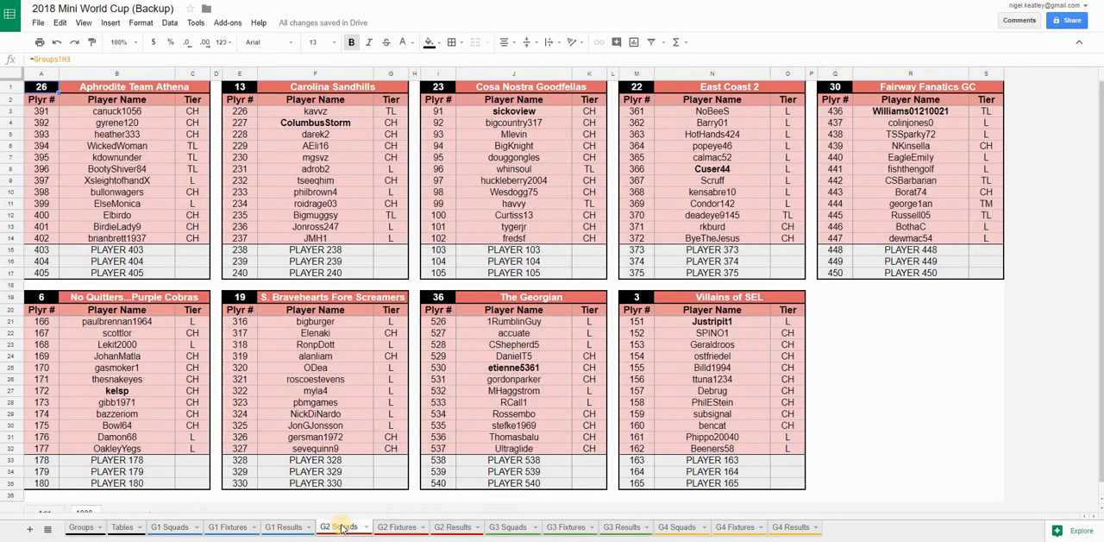
left_click(507, 528)
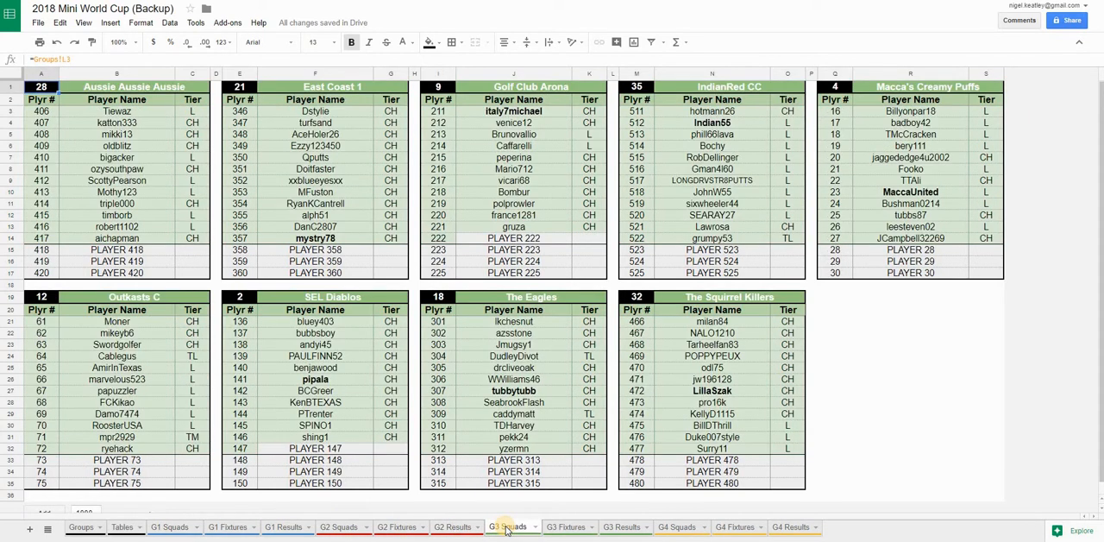
left_click(678, 527)
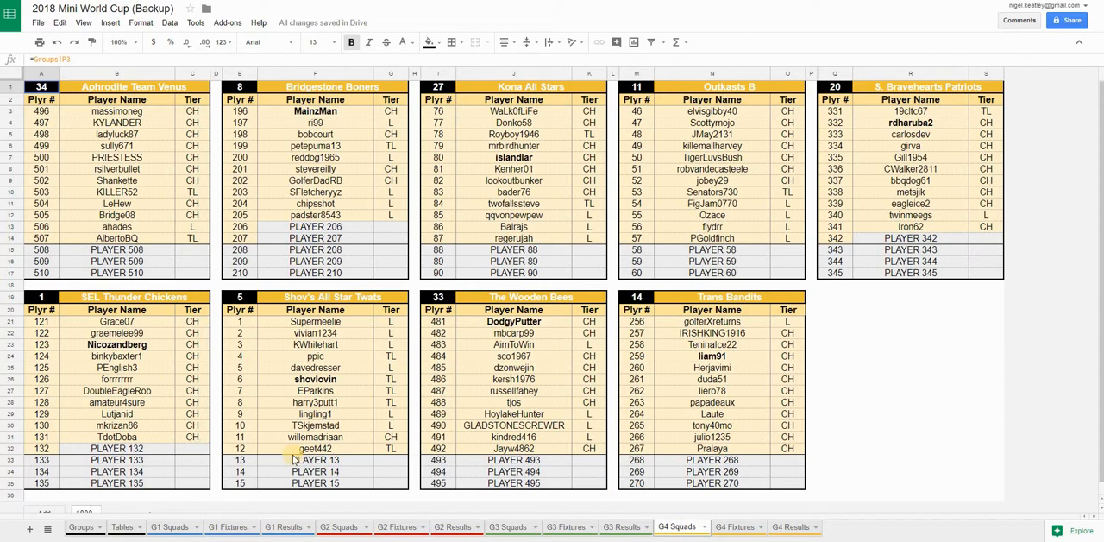
left_click(169, 527)
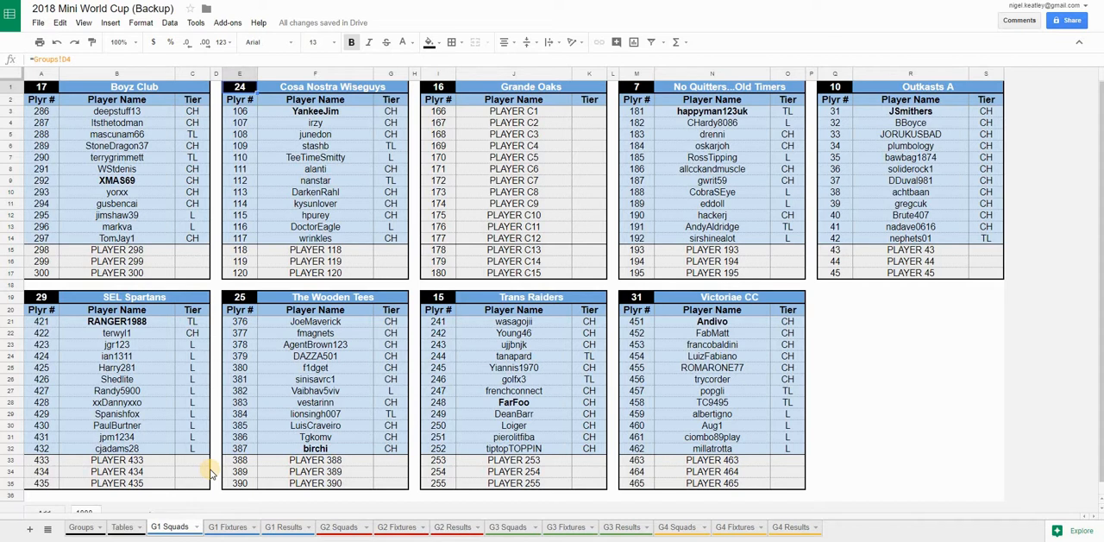
On the G1 Fixtures sheet, read the notes on the team and player number headings of Round 1 Match 1
left_click(230, 529)
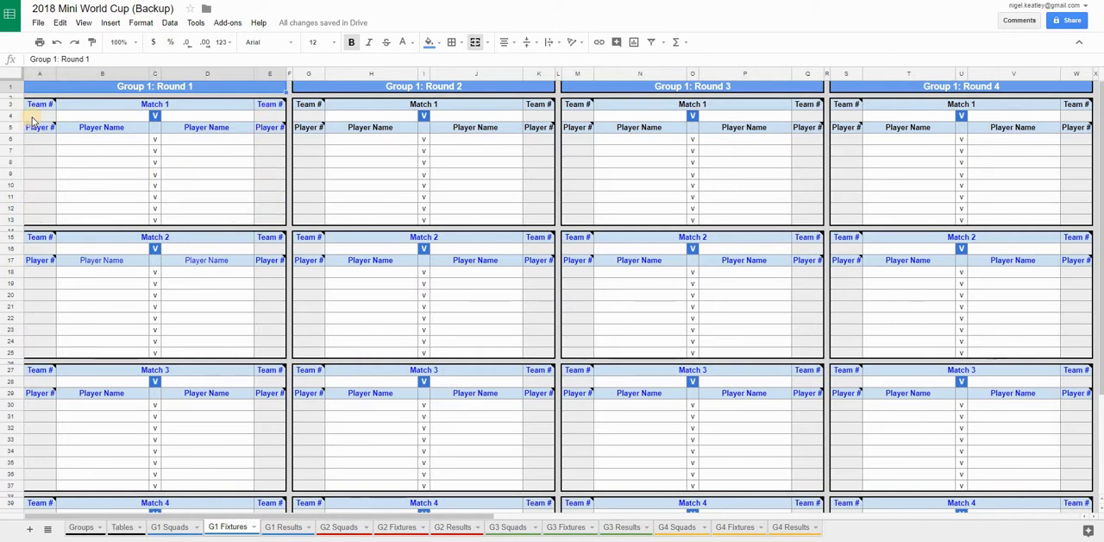
mouse_move(41, 107)
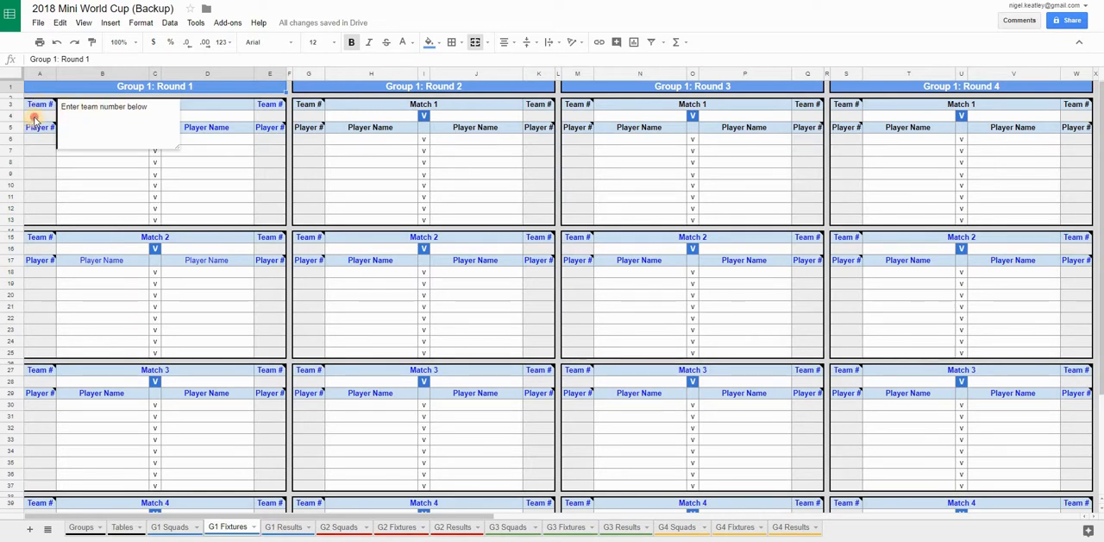
left_click(35, 117)
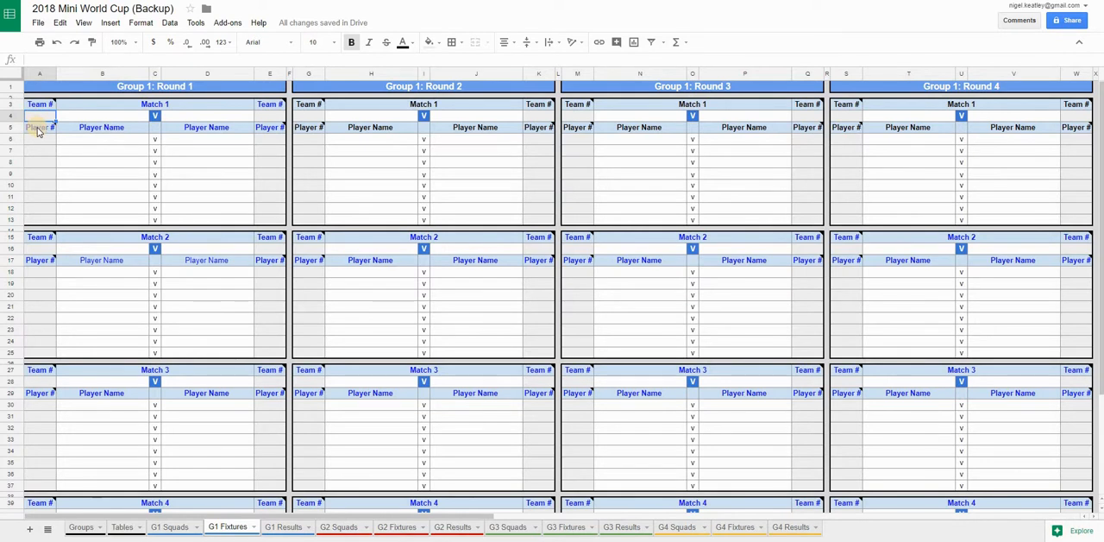
mouse_move(37, 131)
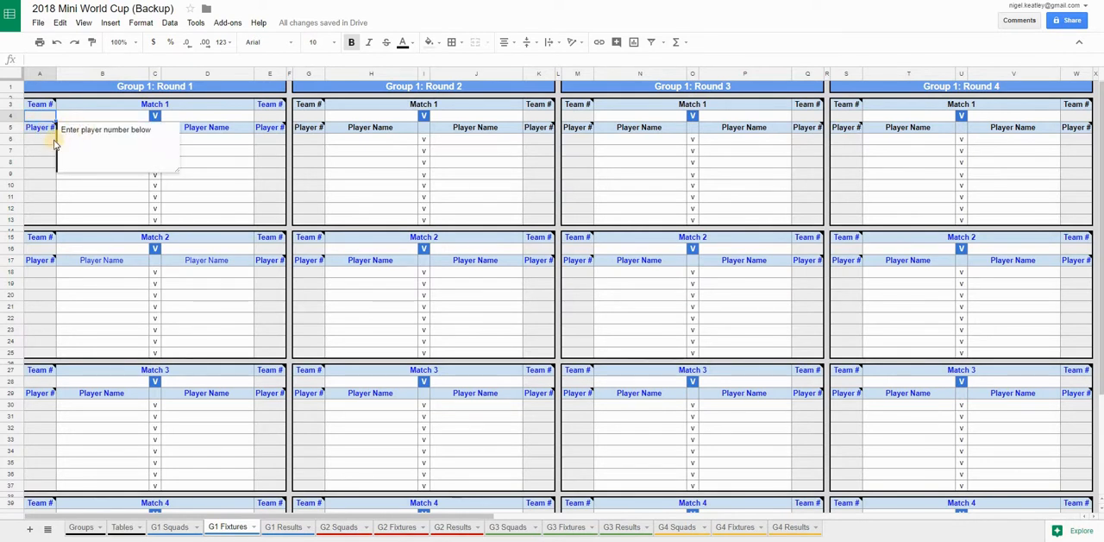
left_click(41, 138)
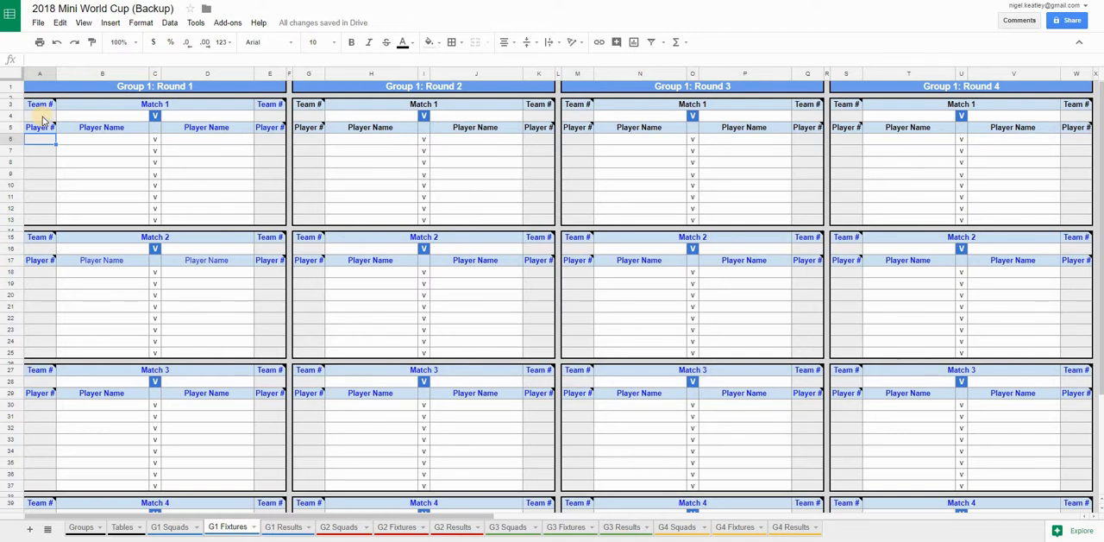
left_click(41, 117)
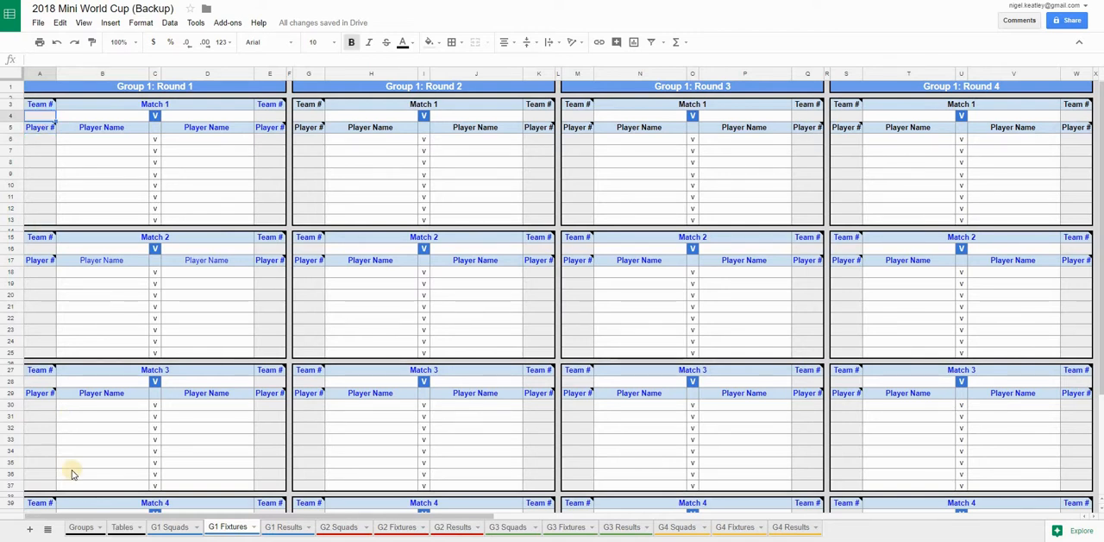
Check the team numbers on the Groups sheet and review the four match blocks on the G1 Fixtures sheet
left_click(81, 527)
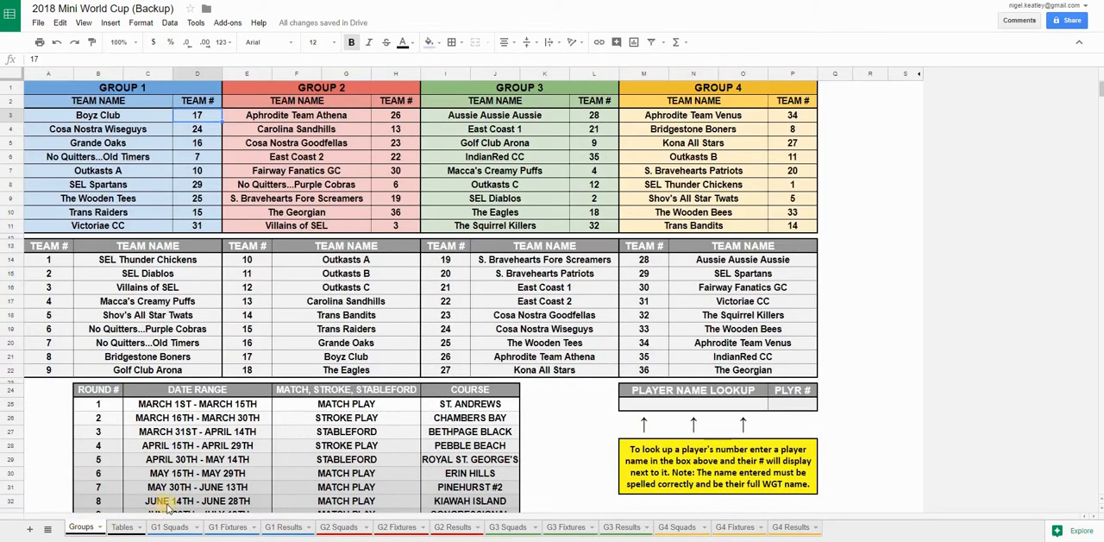
left_click(226, 527)
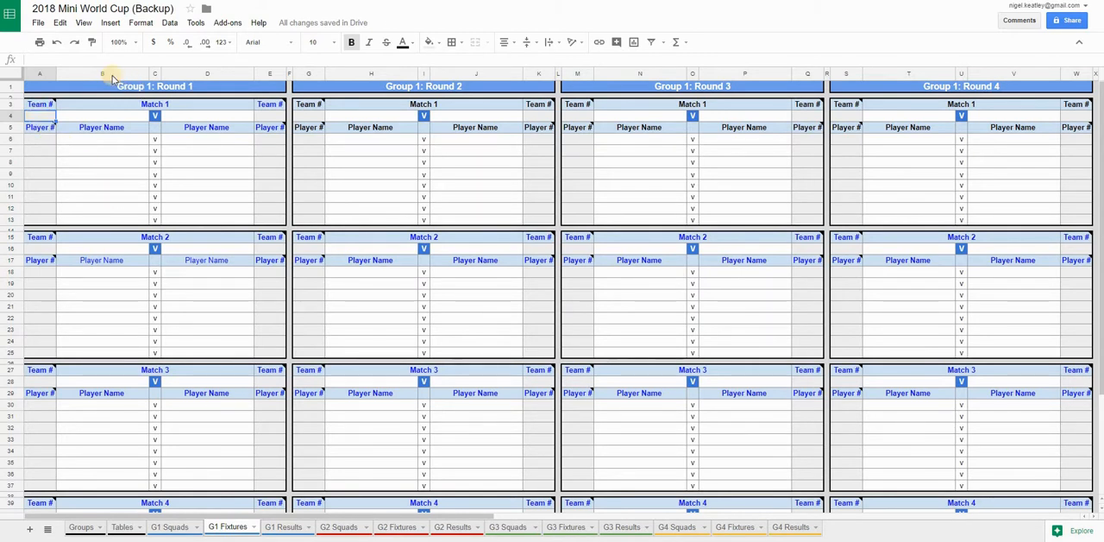
scroll(159, 162, "down", 4)
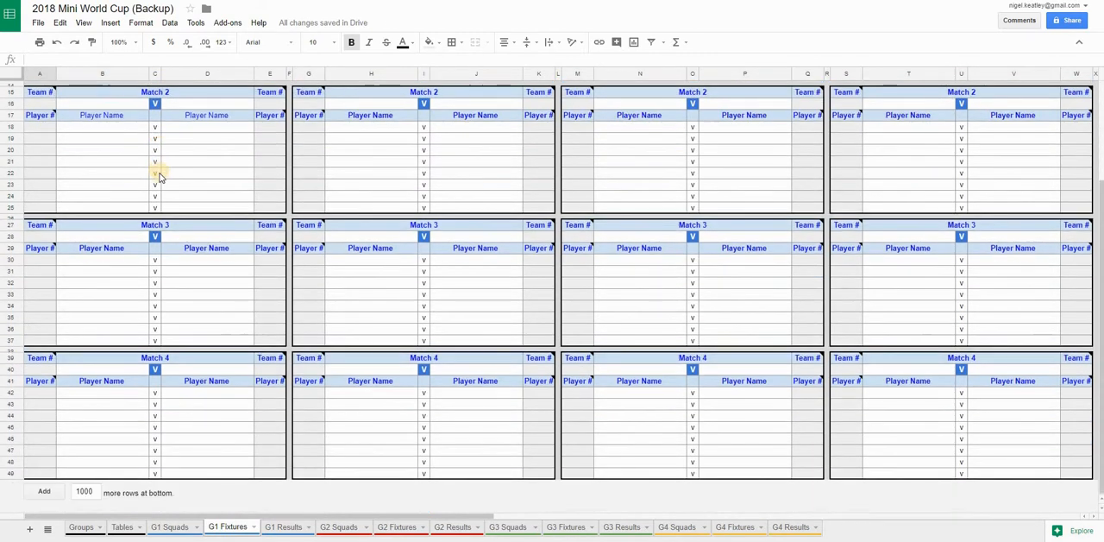
scroll(135, 167, "up", 4)
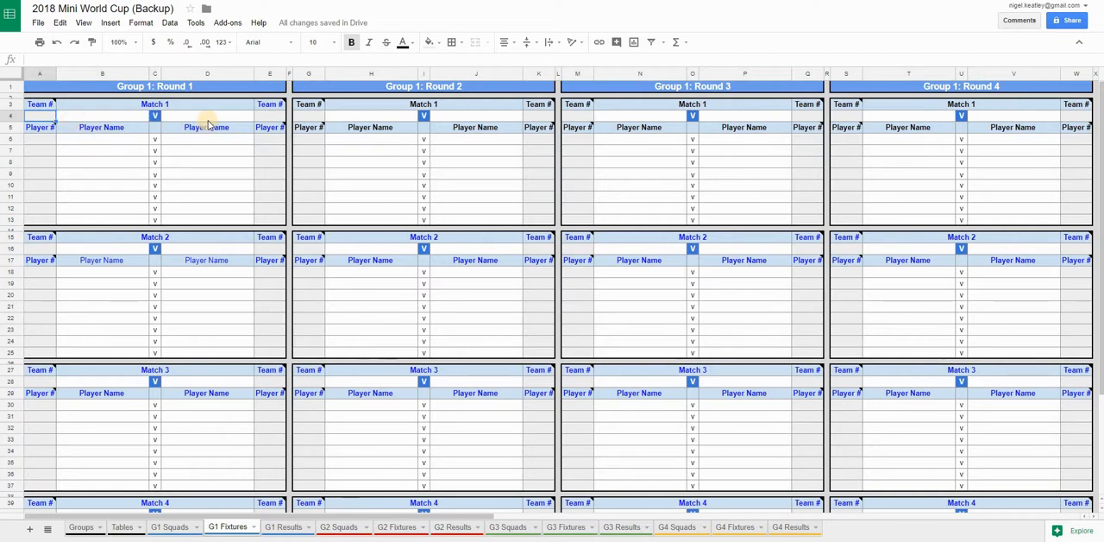
Enter team numbers 17 and 31 as the opponents in Group 1 Round 1 Match 1
left_click(43, 117)
type("17")
key("Return")
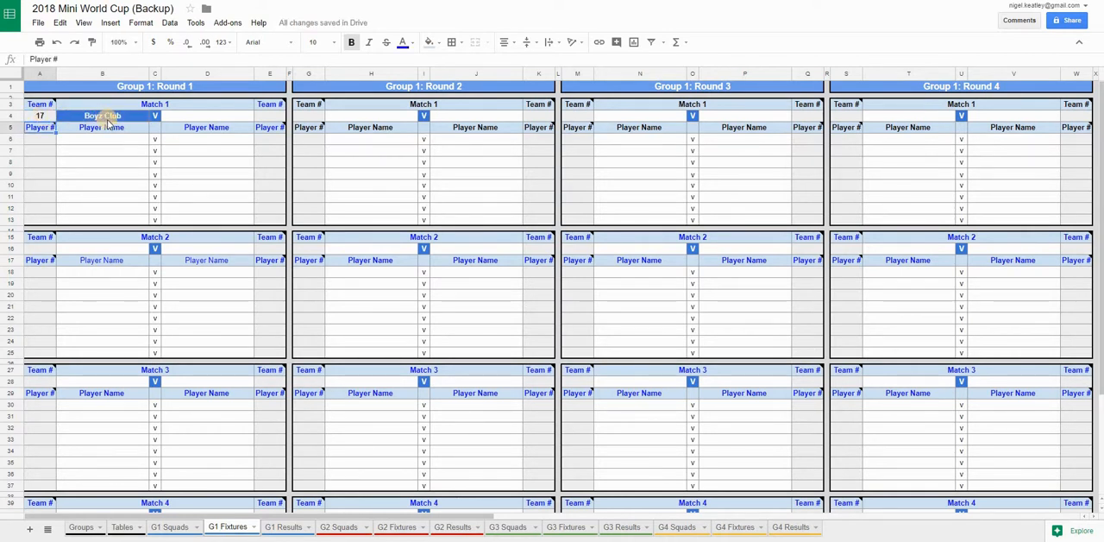
left_click(270, 116)
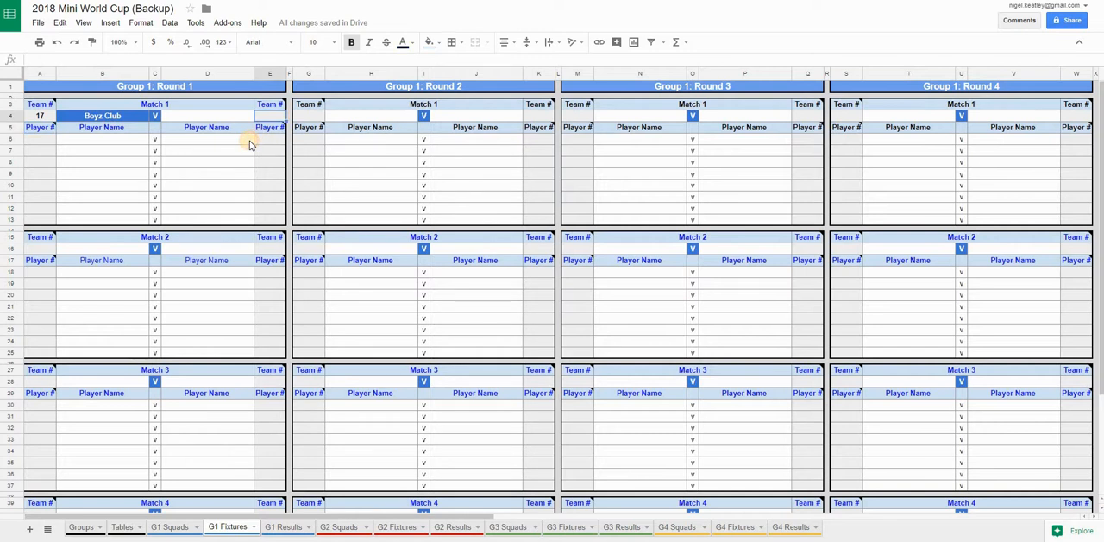
type("31")
key("Return")
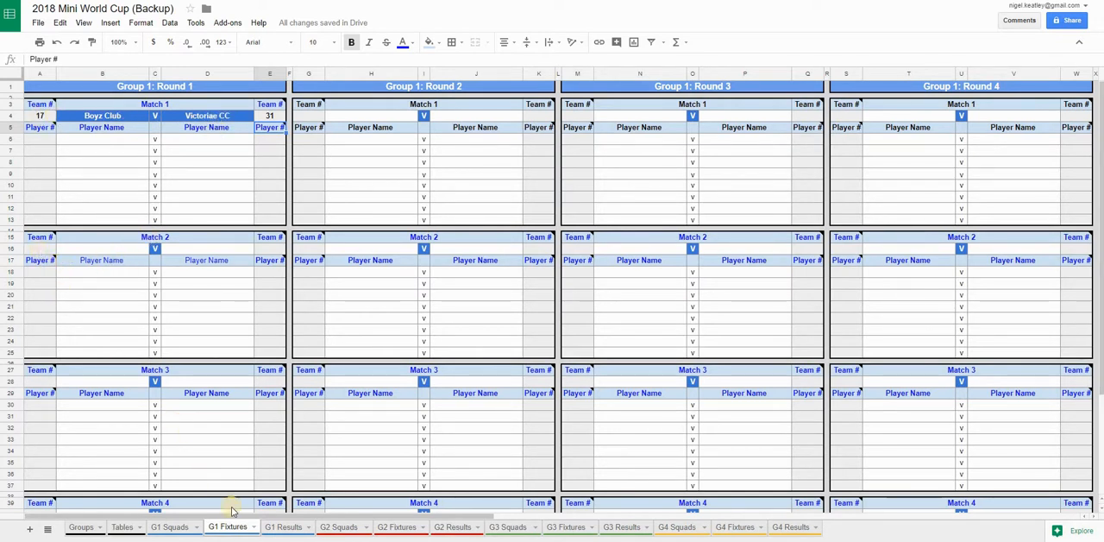
On the G1 Results sheet, inspect the formulas behind both team names in Round 1 Match 1
left_click(286, 529)
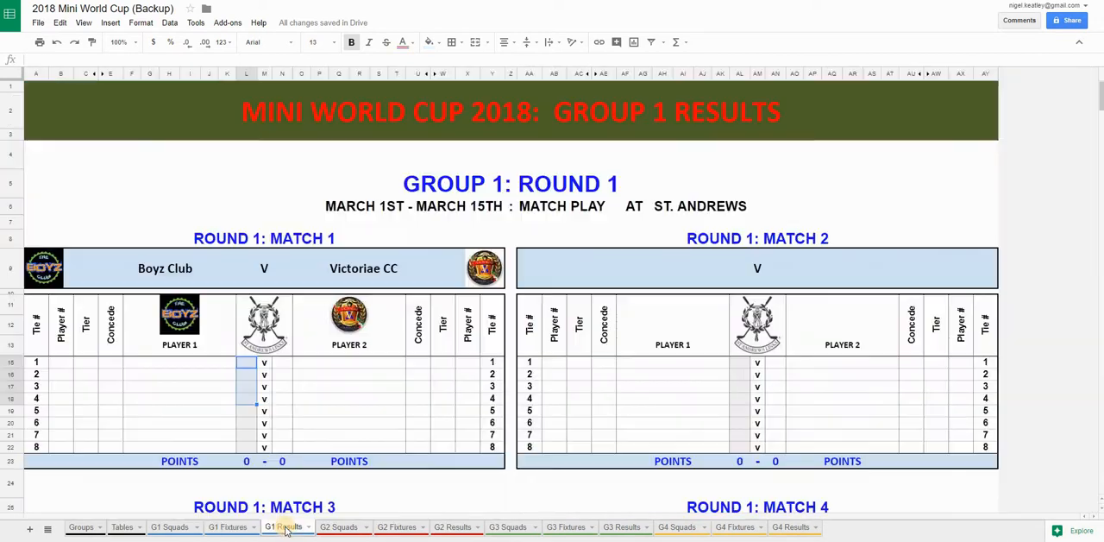
left_click(157, 280)
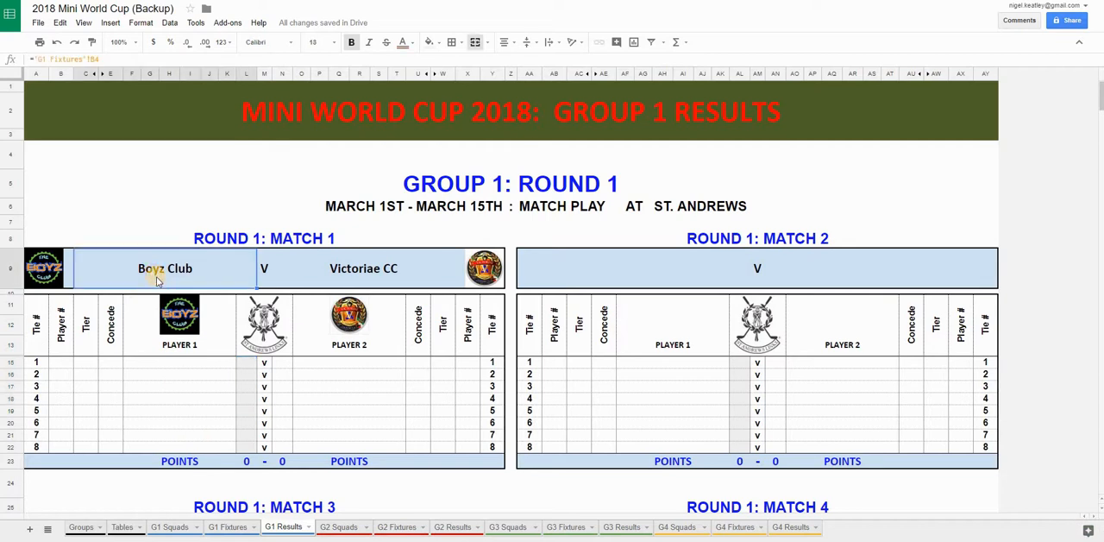
left_click(366, 272)
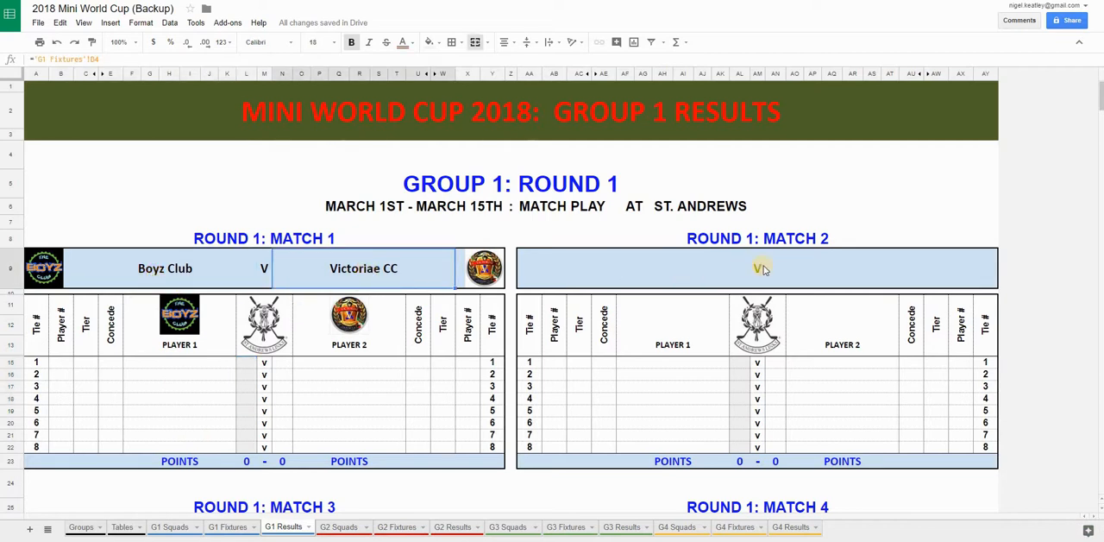
On the G1 Fixtures sheet, enter team numbers 7 and 10 for Round 1 Match 2
left_click(229, 528)
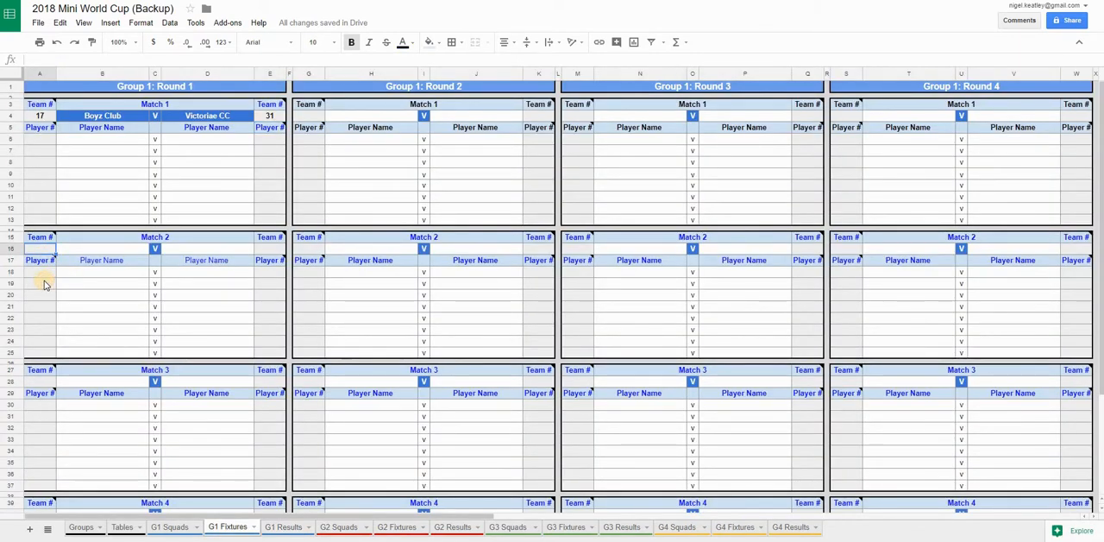
type("7")
left_click(264, 250)
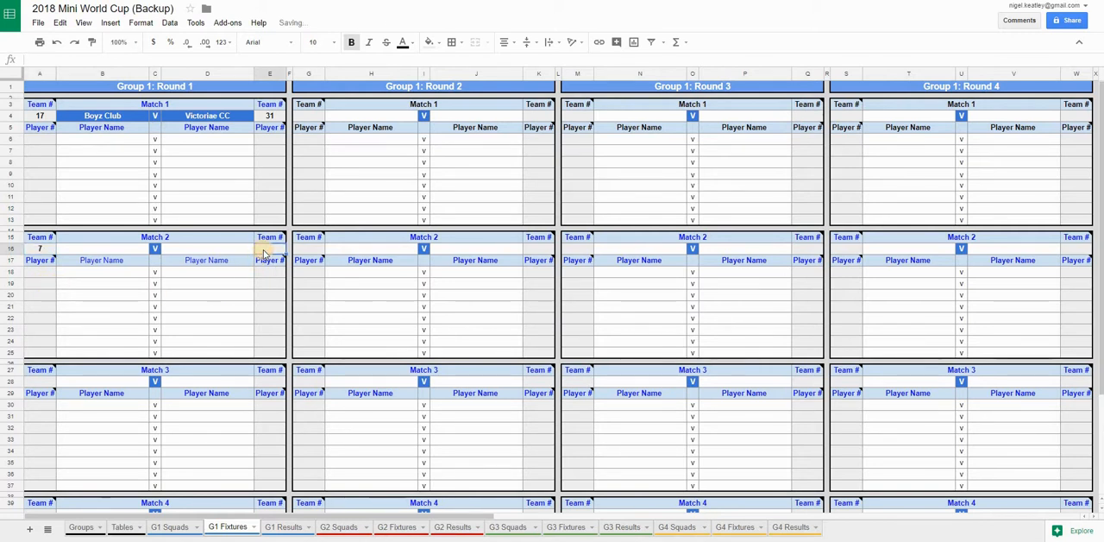
type("10")
key("Return")
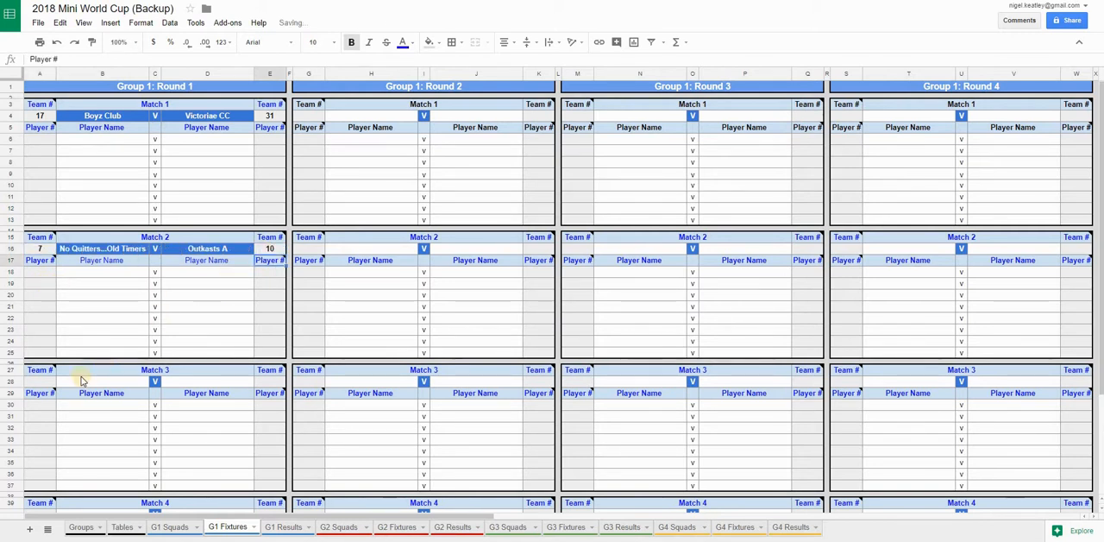
Enter team numbers 29 and 25 as the opponents in Group 1 Round 1 Match 3
left_click(39, 381)
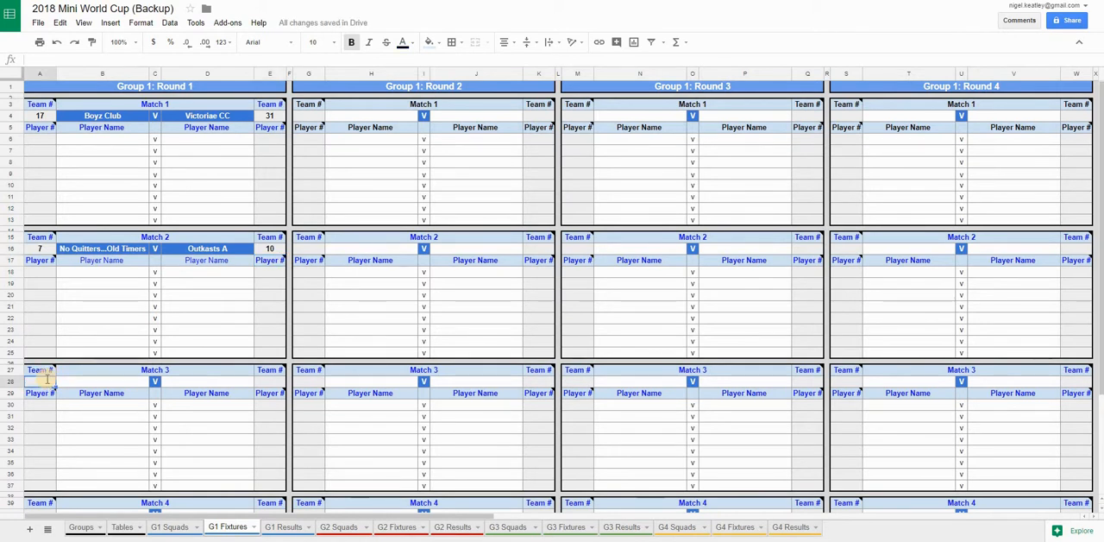
type("29")
left_click(272, 383)
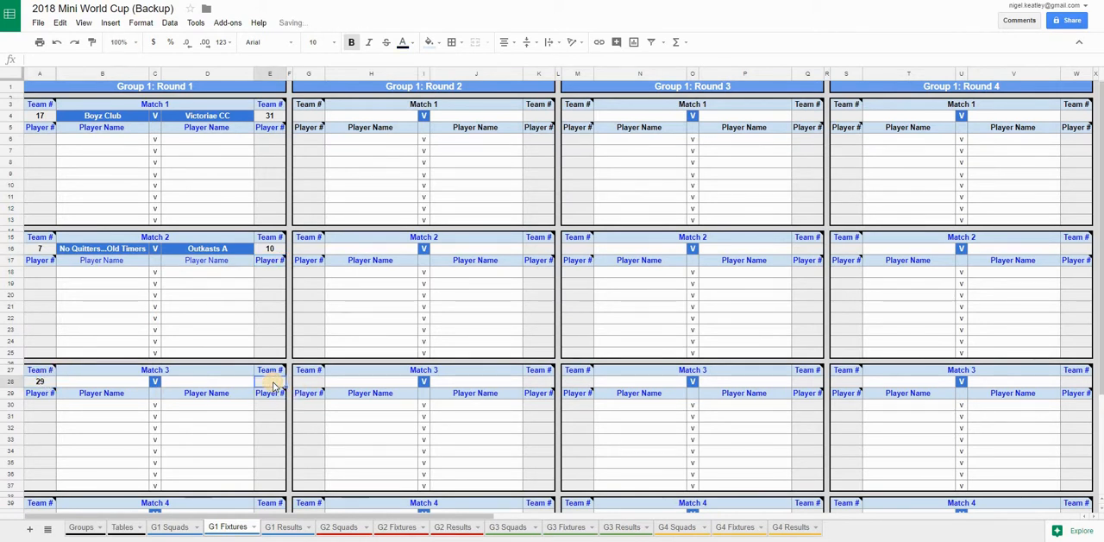
type("25")
scroll(229, 406, "down", 3)
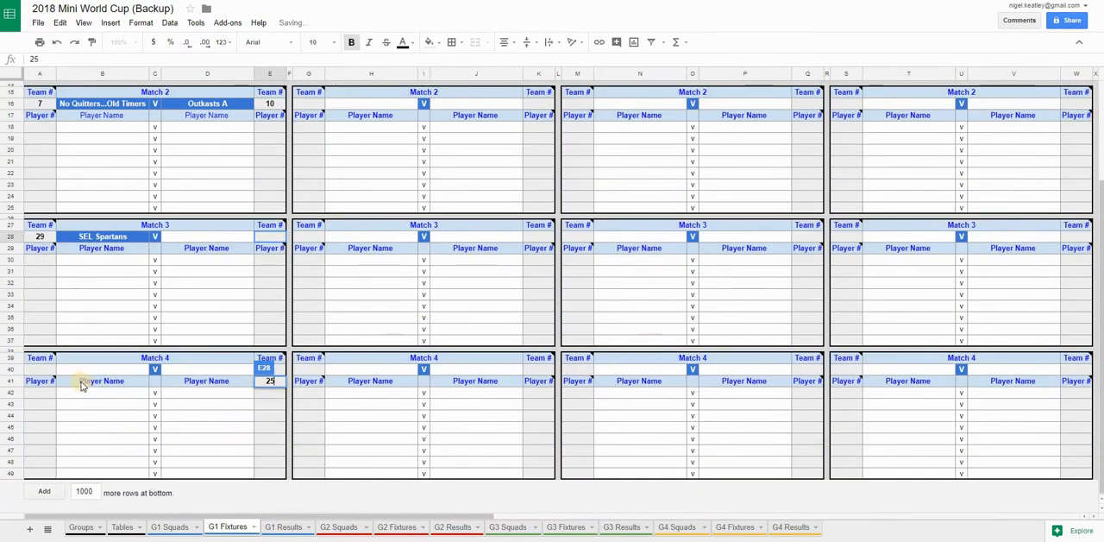
left_click(43, 369)
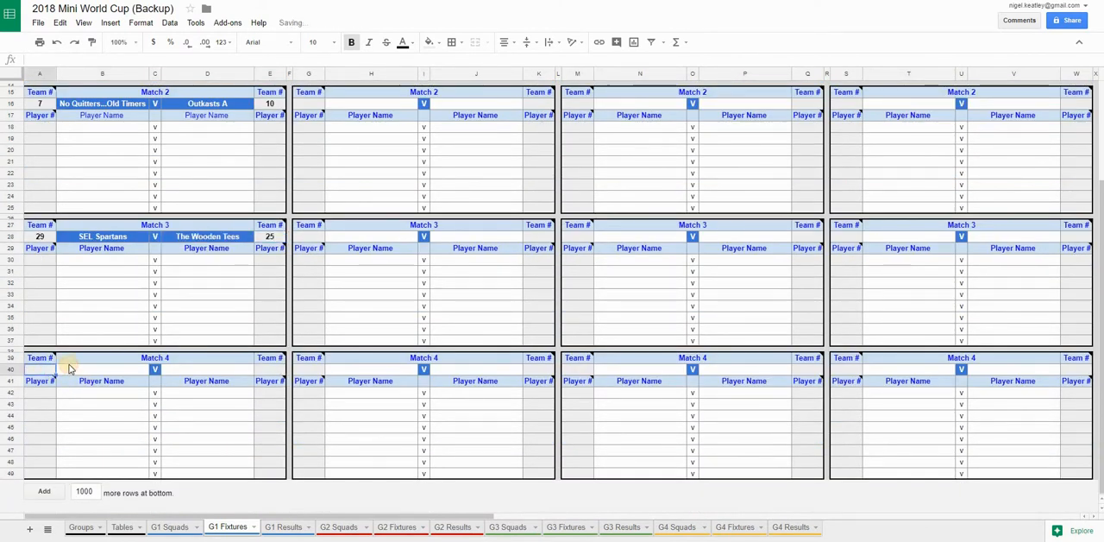
Enter team numbers 15 and 24 as the opponents in Group 1 Round 1 Match 4
type("15")
left_click(276, 371)
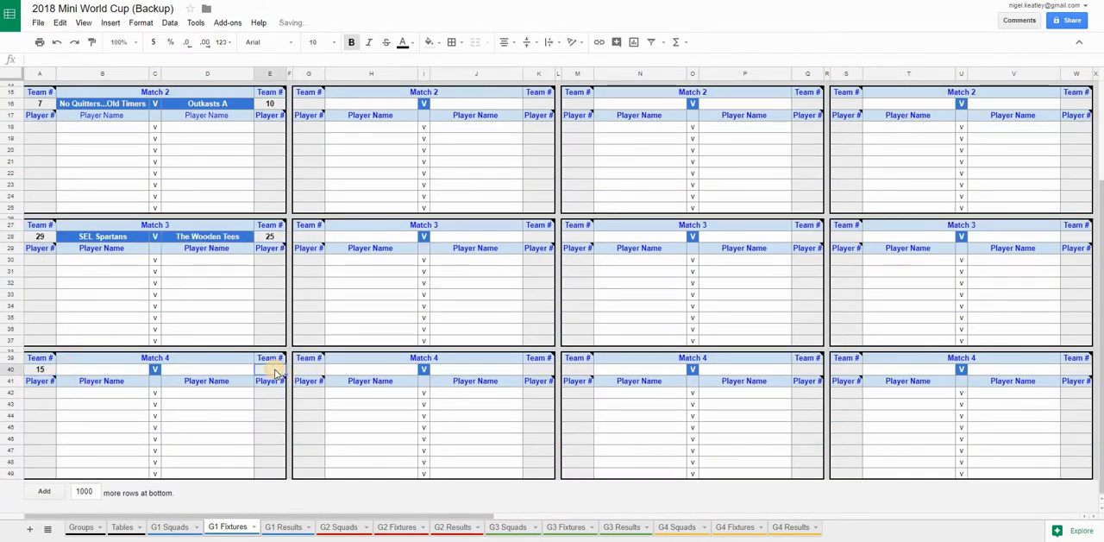
type("24")
key("Return")
On the G1 Results sheet, review the team pairings of all four Round 1 matches and the formula behind Match 2's second team
scroll(253, 396, "up", 2)
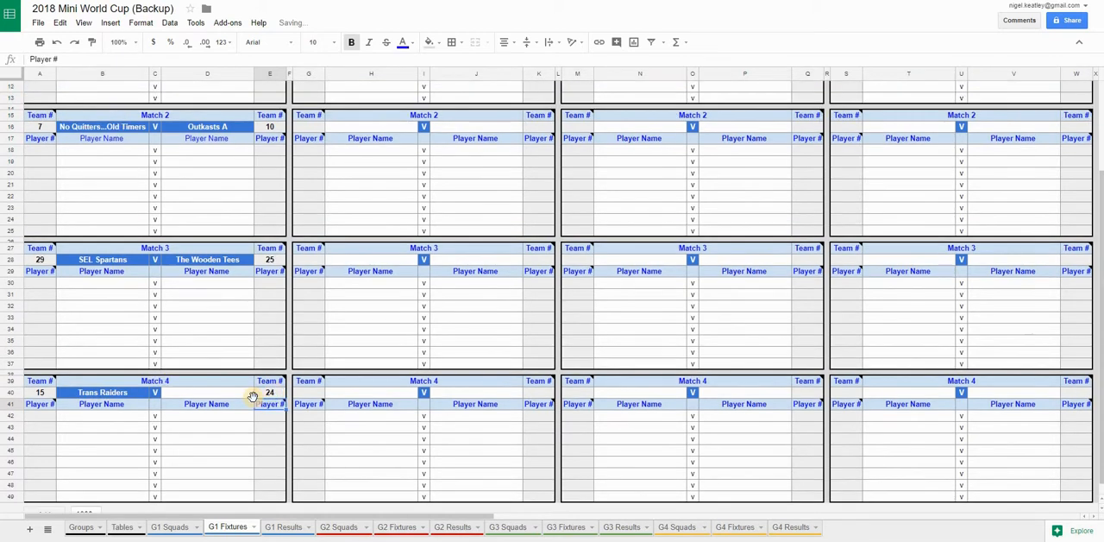
scroll(143, 315, "up", 3)
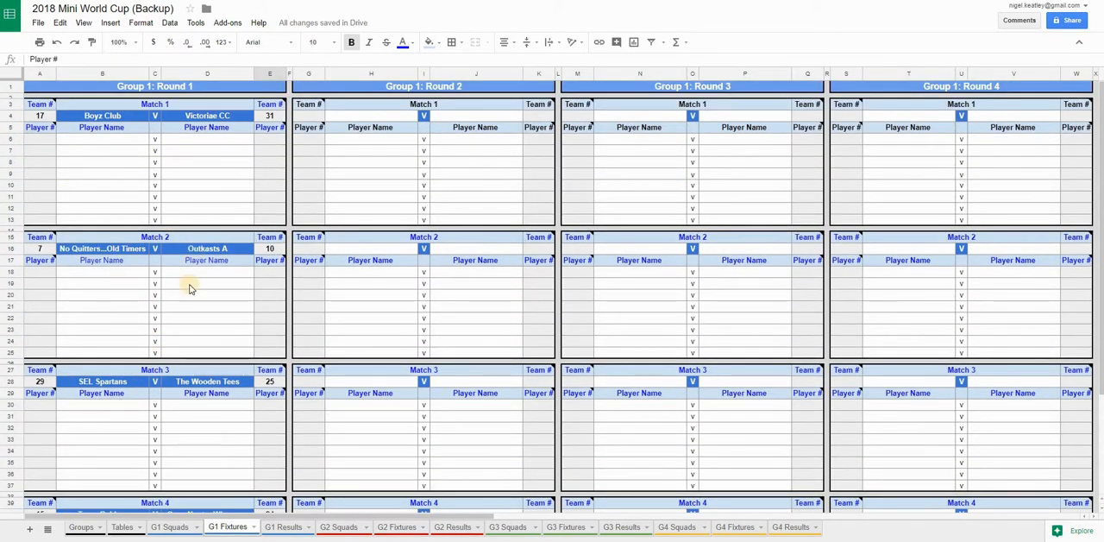
left_click(285, 528)
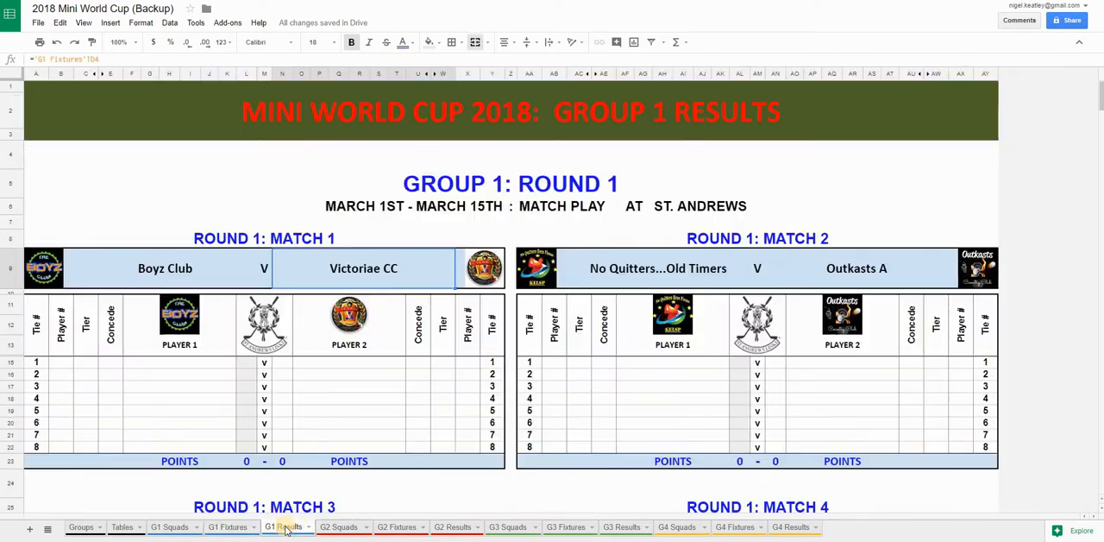
left_click(808, 277)
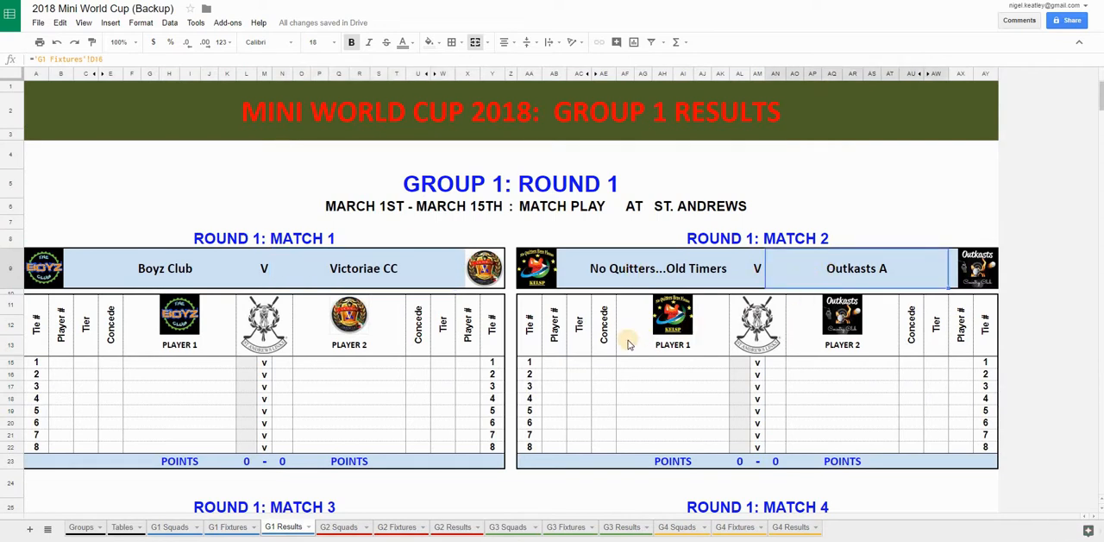
scroll(628, 344, "down", 5)
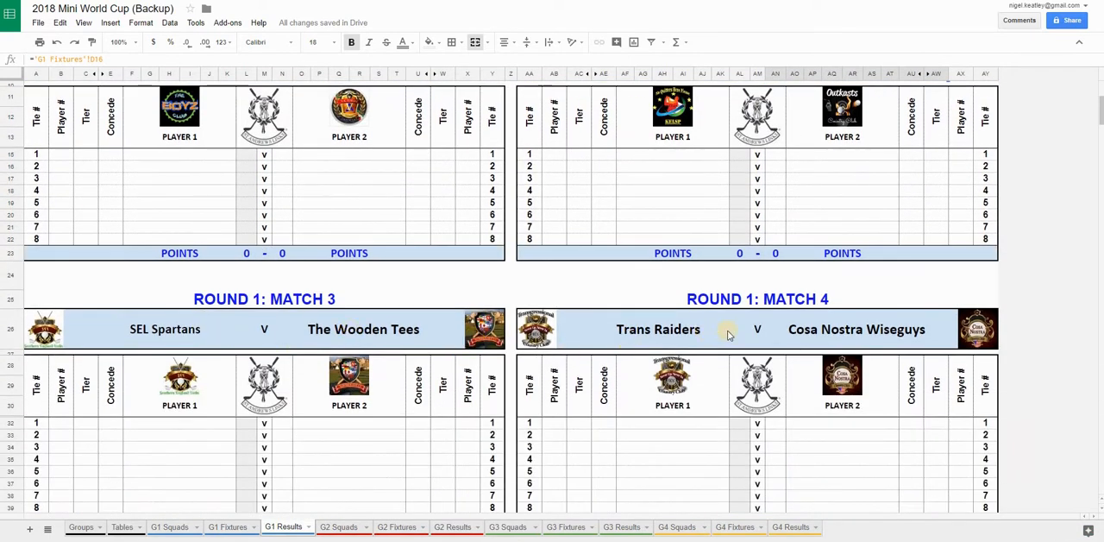
scroll(766, 343, "up", 5)
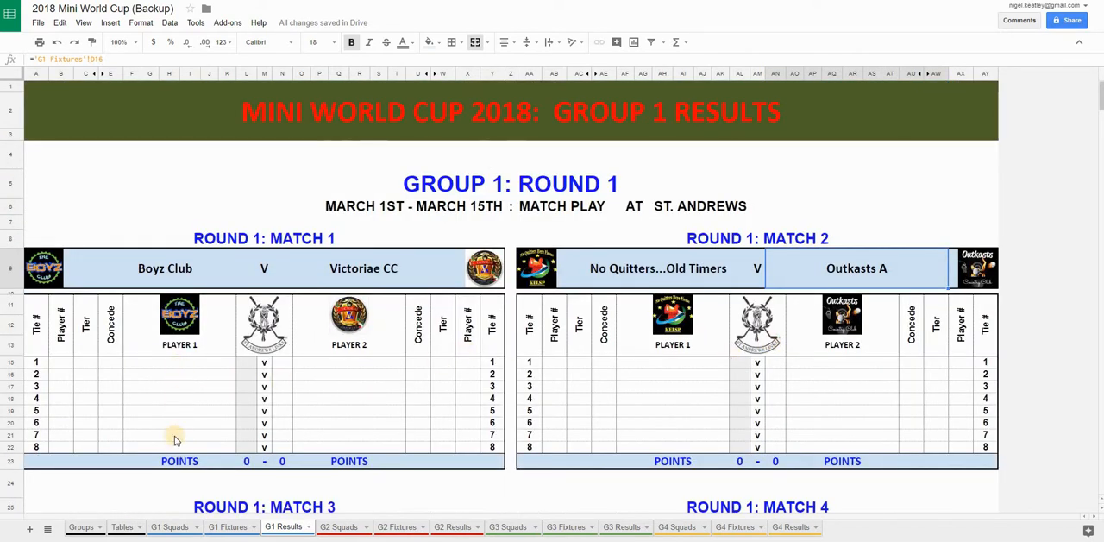
On the G1 Fixtures sheet, enter player numbers 286, 287, 288 and 295 for Boyz Club in Round 1 Match 1
left_click(230, 528)
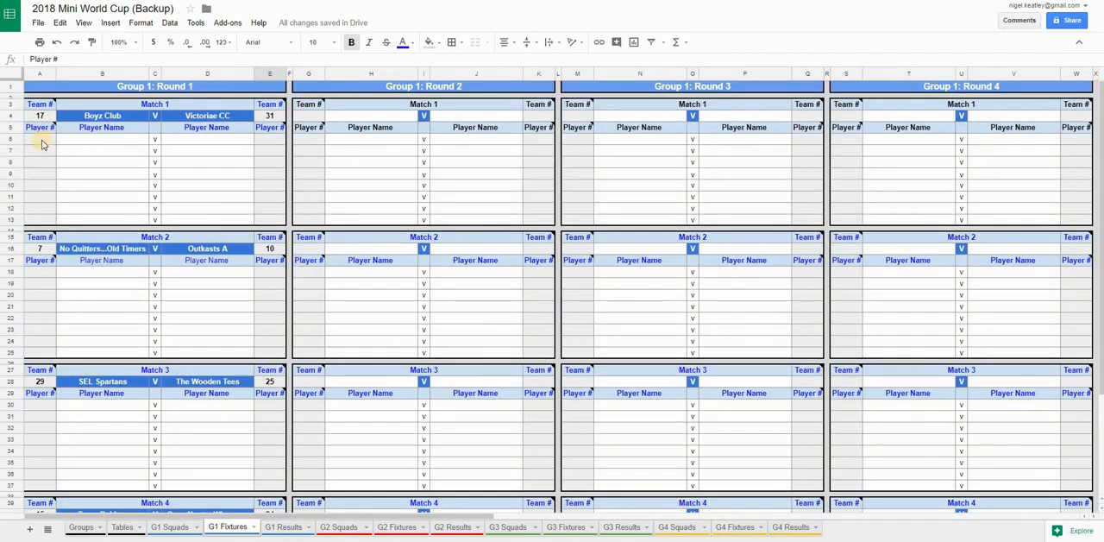
left_click(41, 140)
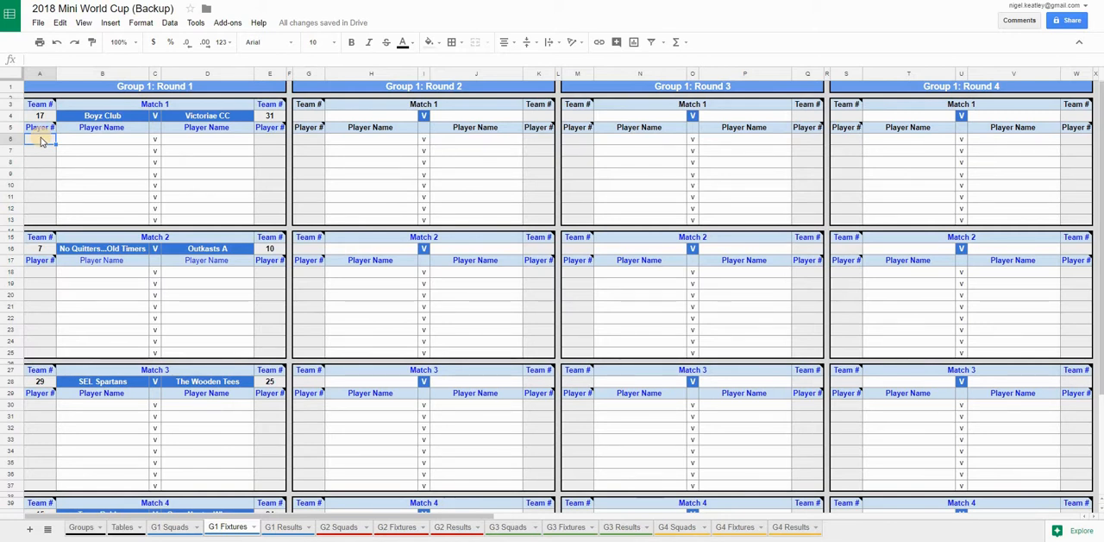
type("286")
key("Return")
type("2")
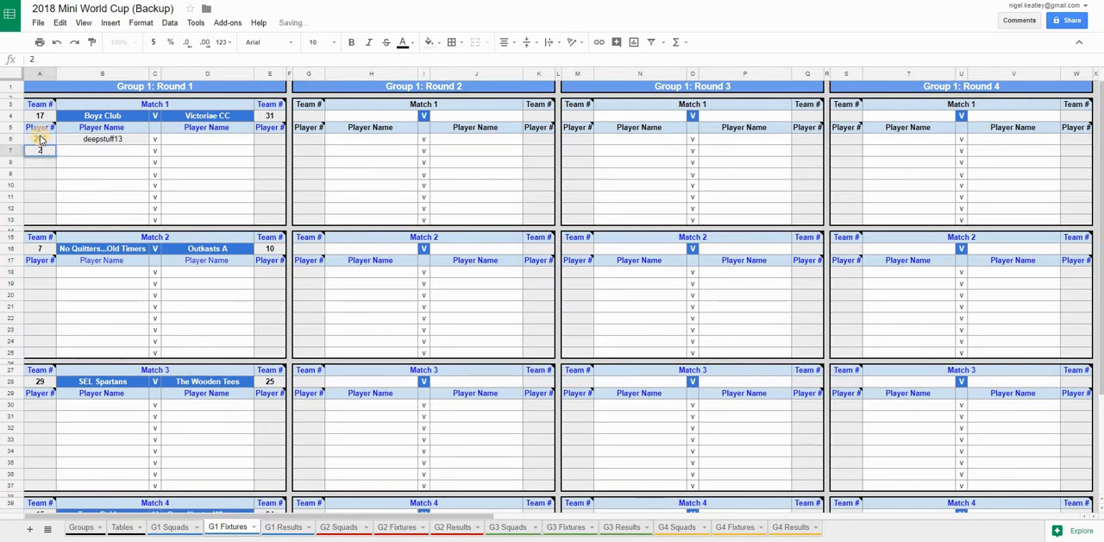
type("87")
key("Return")
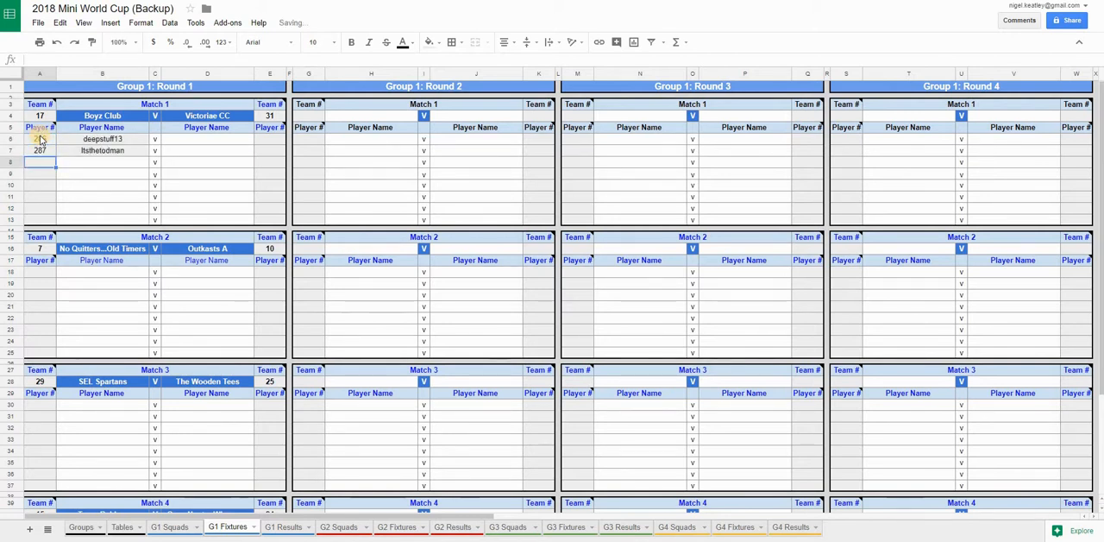
type("288")
key("Return")
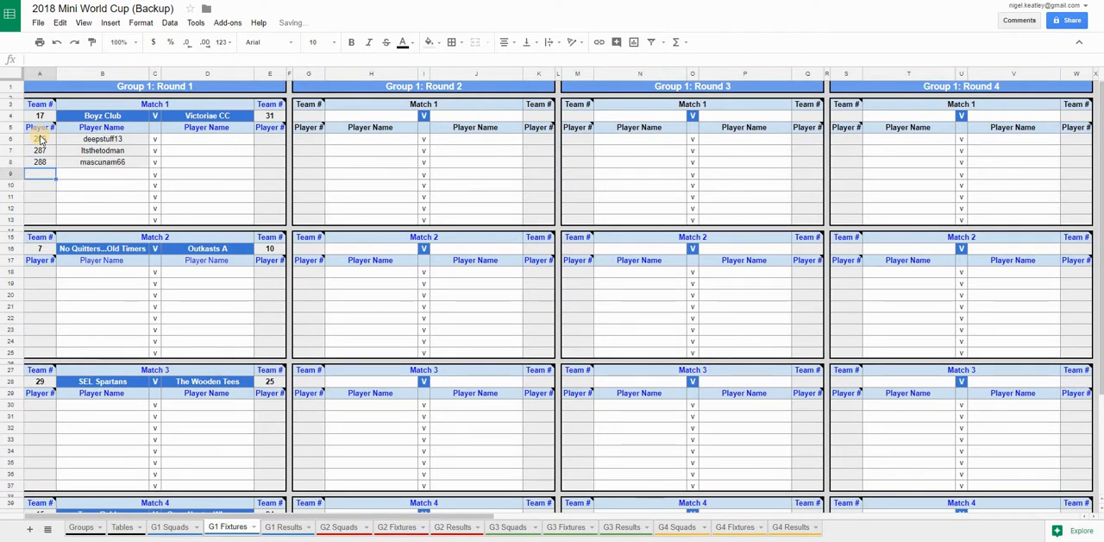
type("295")
key("Return")
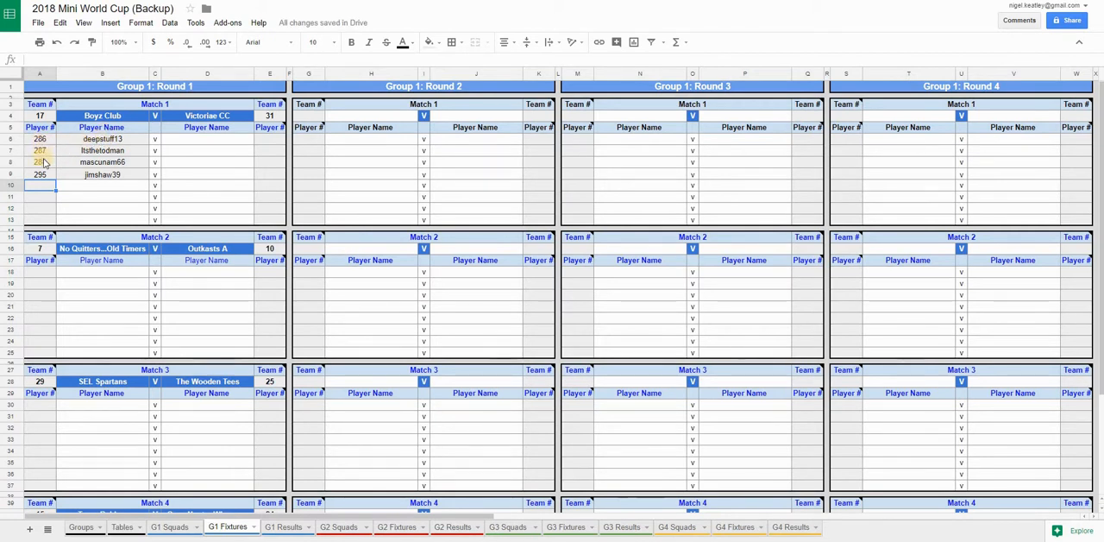
Examine the Boyz Club player numbers and looked-up names in the fixtures, and their names and tiers on the G1 Results sheet
left_click_drag(40, 139, 39, 178)
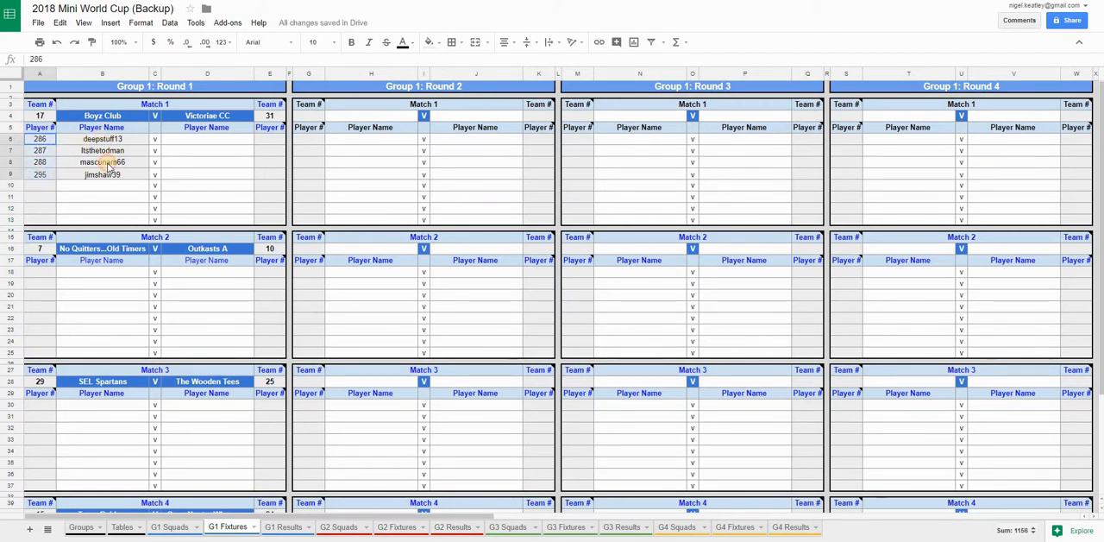
left_click_drag(113, 139, 115, 177)
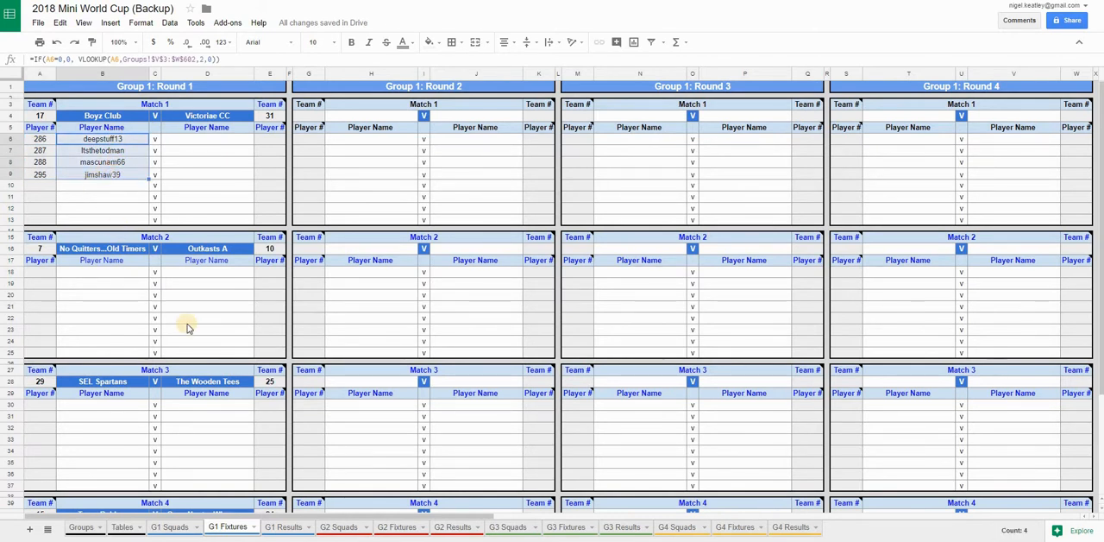
left_click(286, 527)
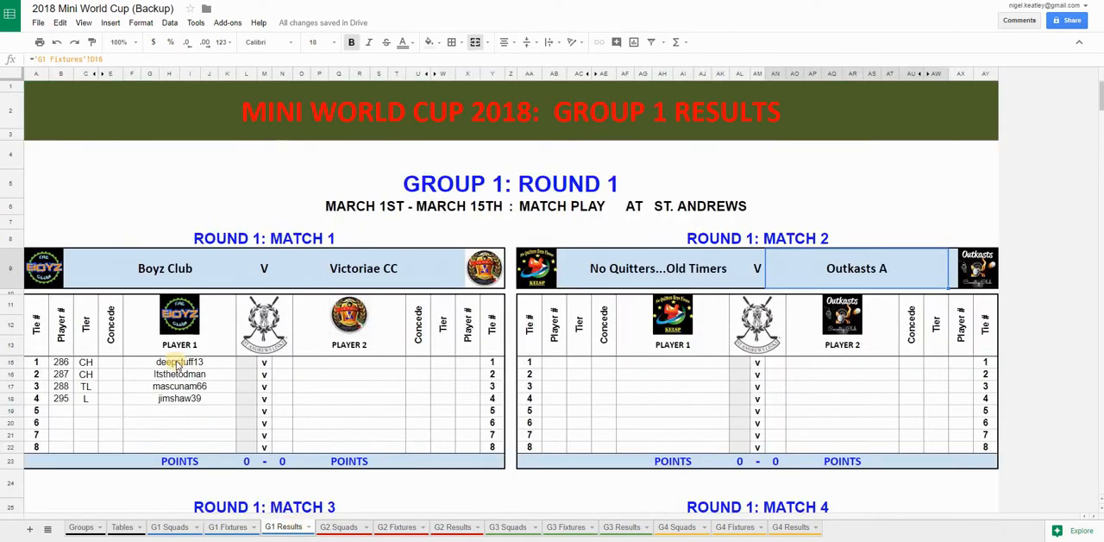
left_click(178, 362)
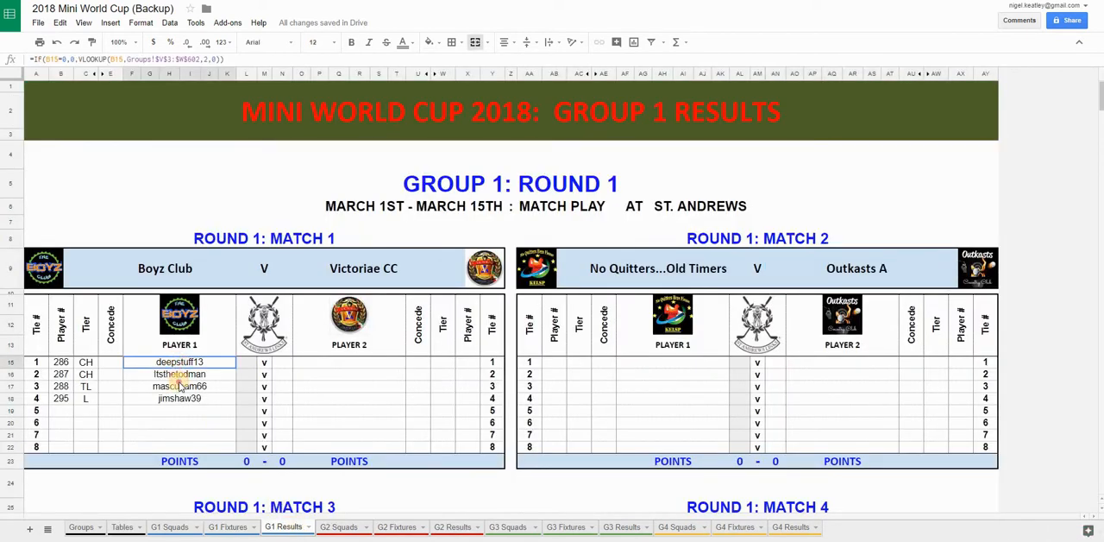
left_click_drag(179, 385, 179, 401)
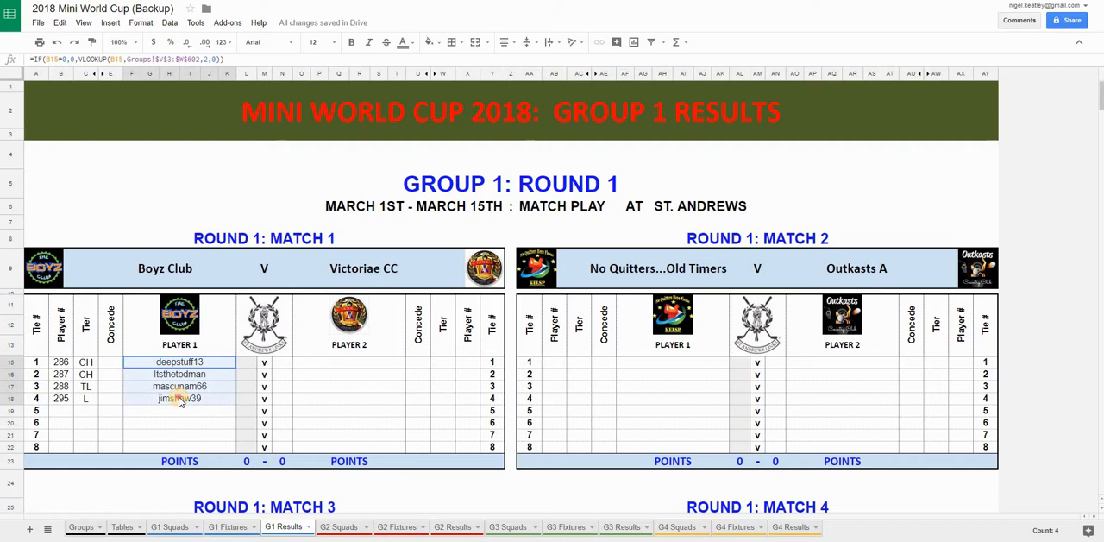
left_click(86, 362)
left_click_drag(86, 362, 89, 401)
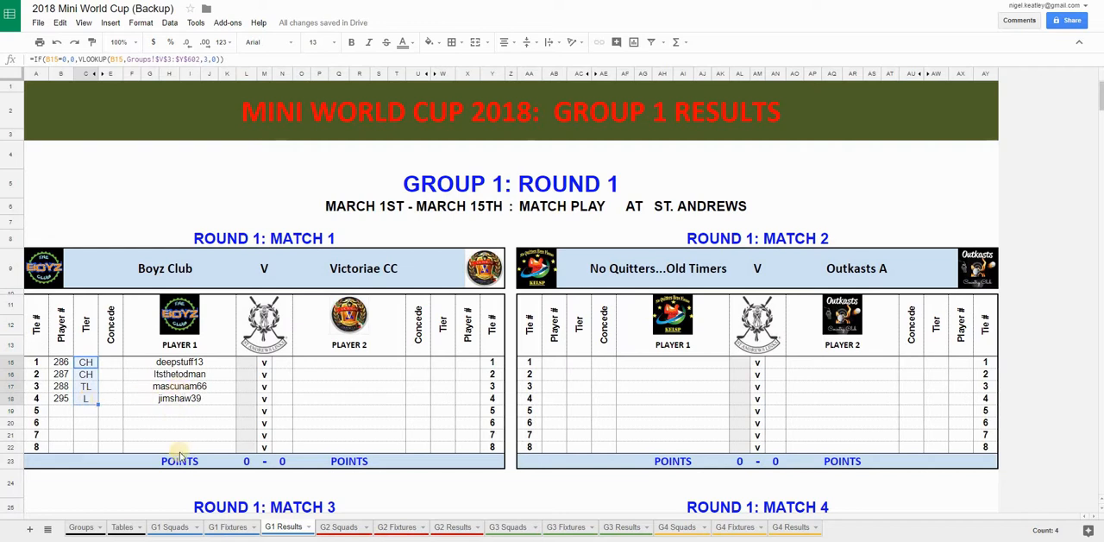
On the G1 Fixtures sheet, enter player numbers 451, 452, 460 and 461 for Victoriae CC in Round 1 Match 1
left_click(228, 527)
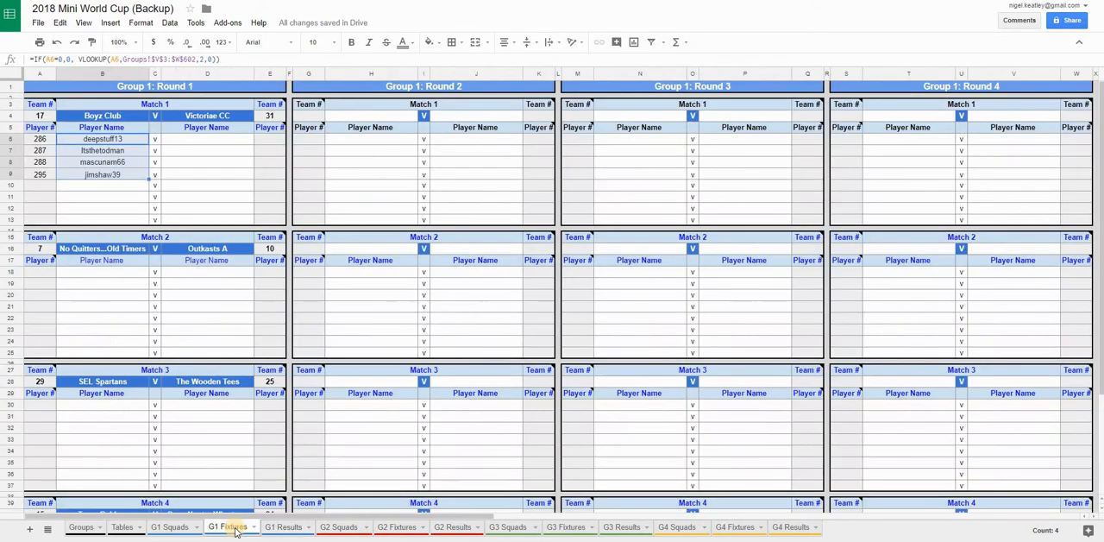
left_click(253, 163)
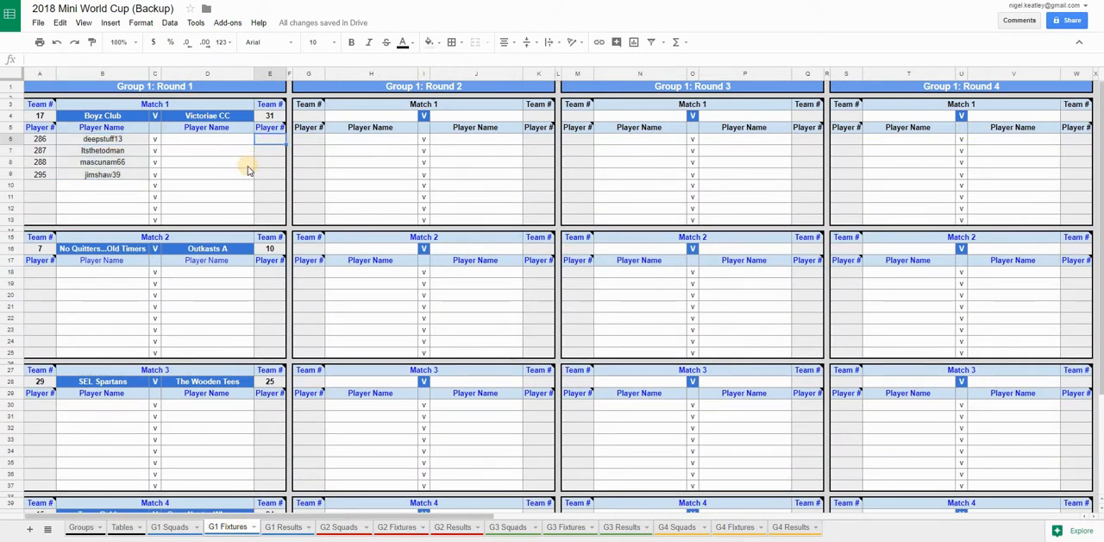
type("451")
key("Return")
type("452")
key("Return")
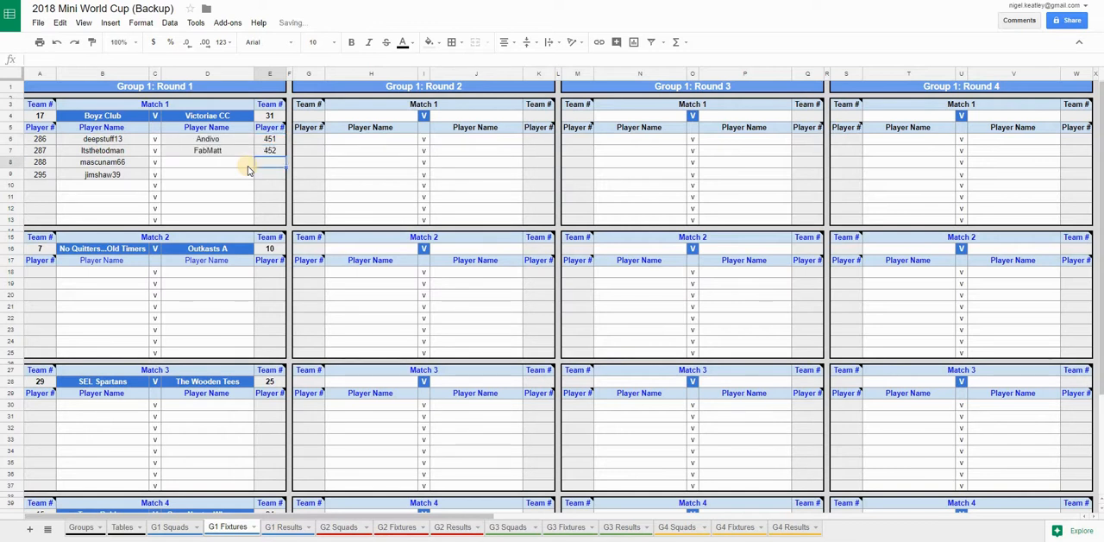
type("460")
key("Return")
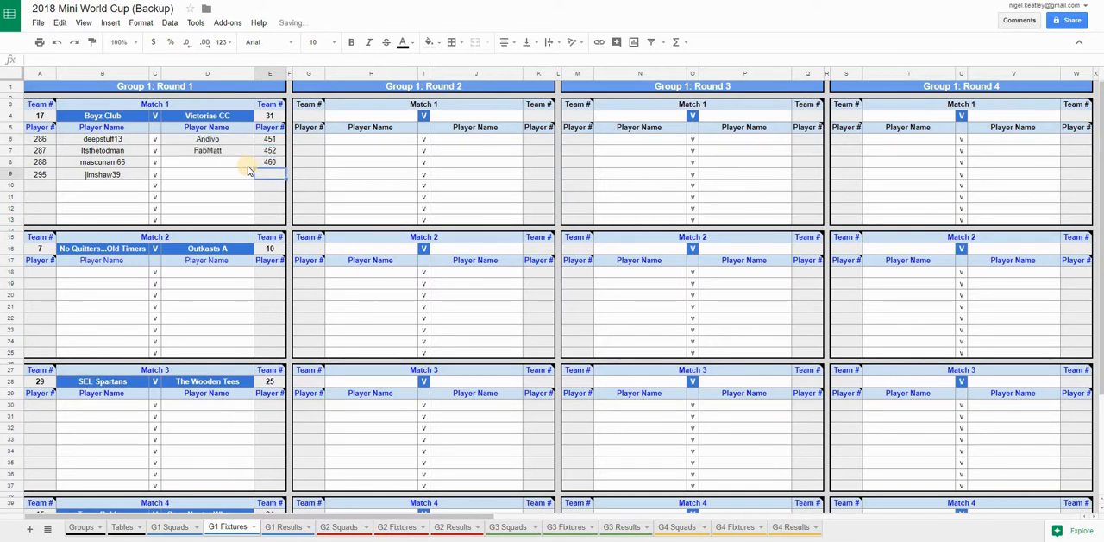
type("461")
key("Return")
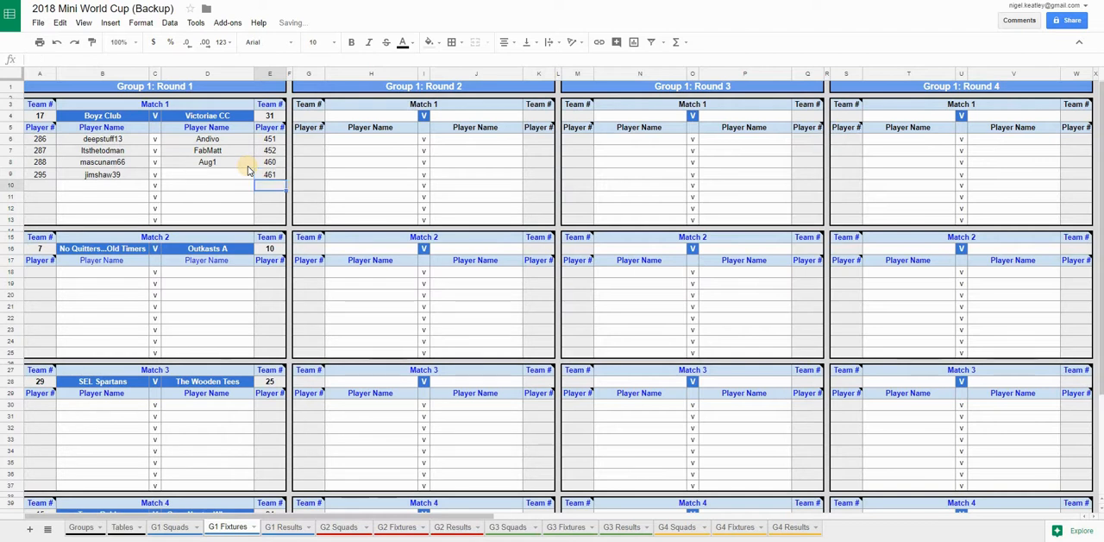
Check the four Victoriae CC player names in the fixtures and in the Player 2 column of Match 1 on the G1 Results sheet
left_click_drag(230, 140, 228, 170)
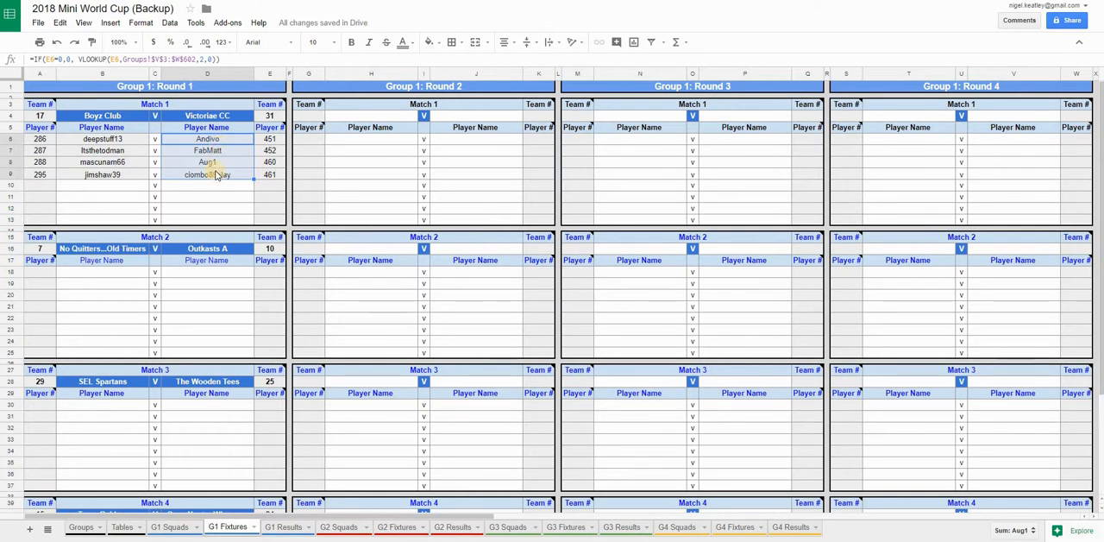
left_click(287, 528)
left_click(337, 360)
left_click_drag(337, 374, 336, 401)
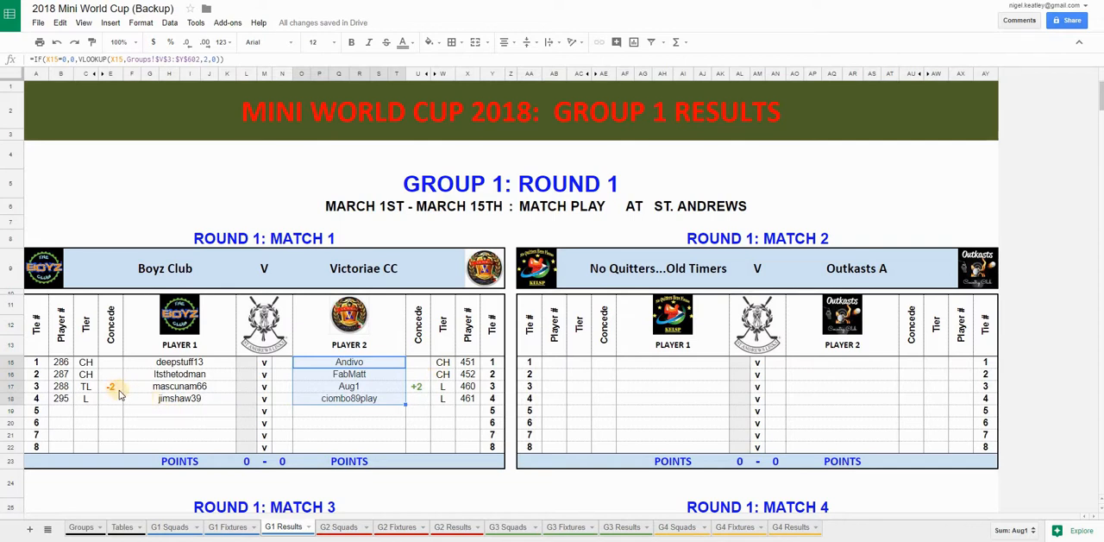
Inspect the Concede formula for tie 1 of Match 1 and compare both players' tiers
left_click(110, 362)
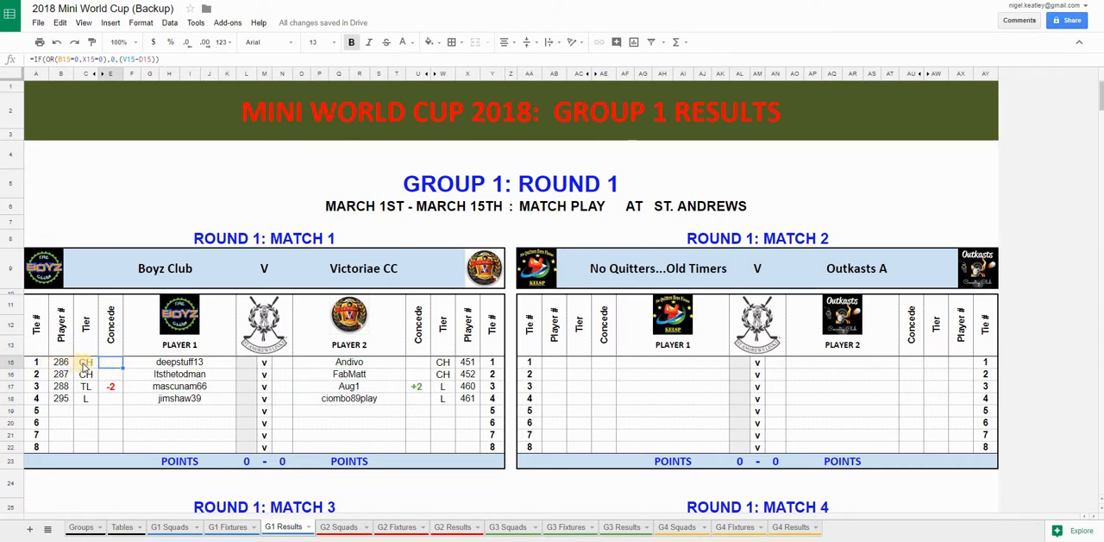
left_click(86, 363)
left_click(443, 366)
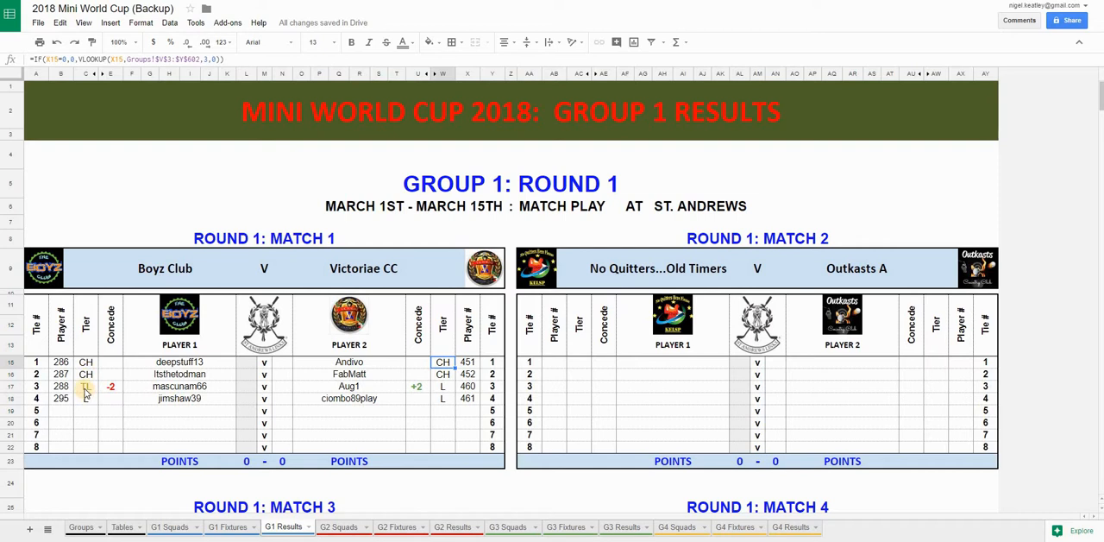
Inspect the players, tiers and both Concede formulas for tie 3 of Match 1
left_click(159, 390)
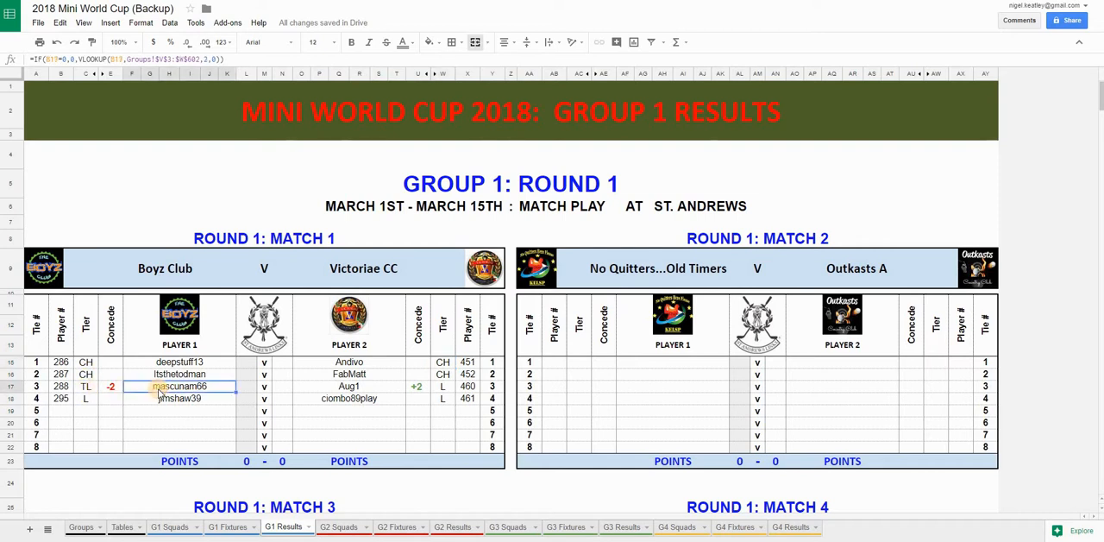
left_click(84, 388)
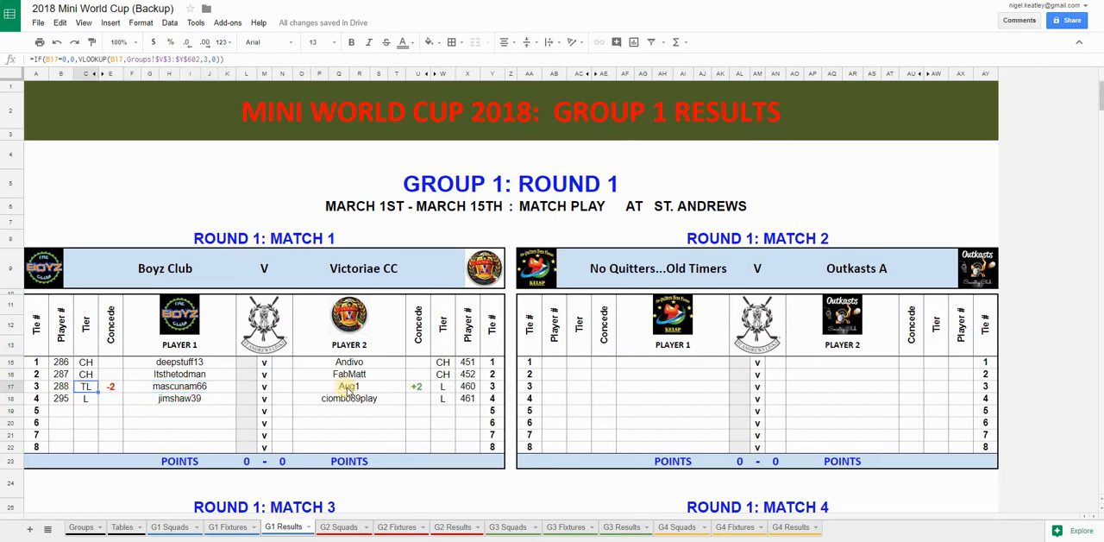
left_click(349, 389)
left_click(443, 387)
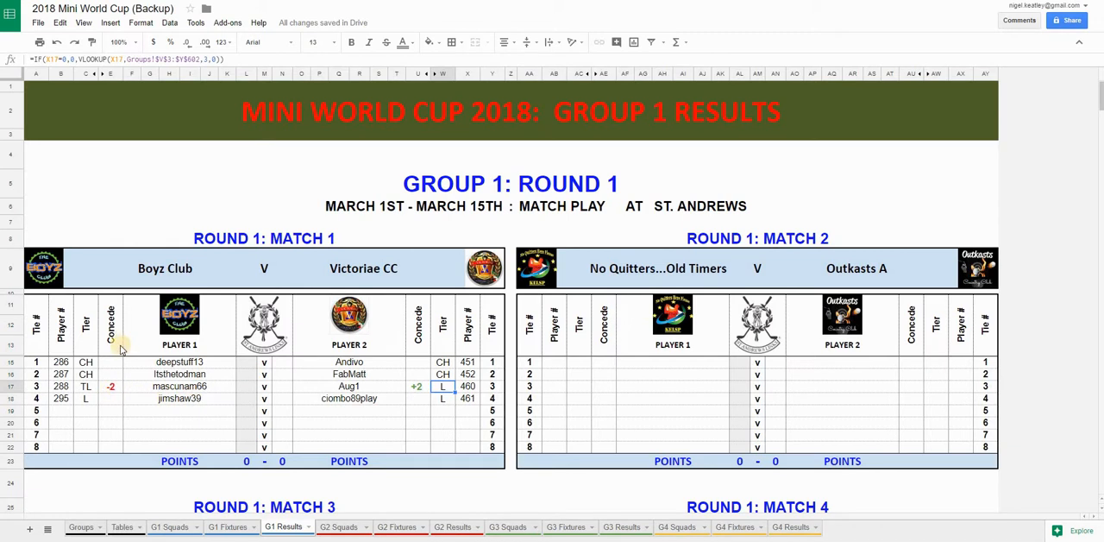
left_click(110, 388)
left_click(109, 388)
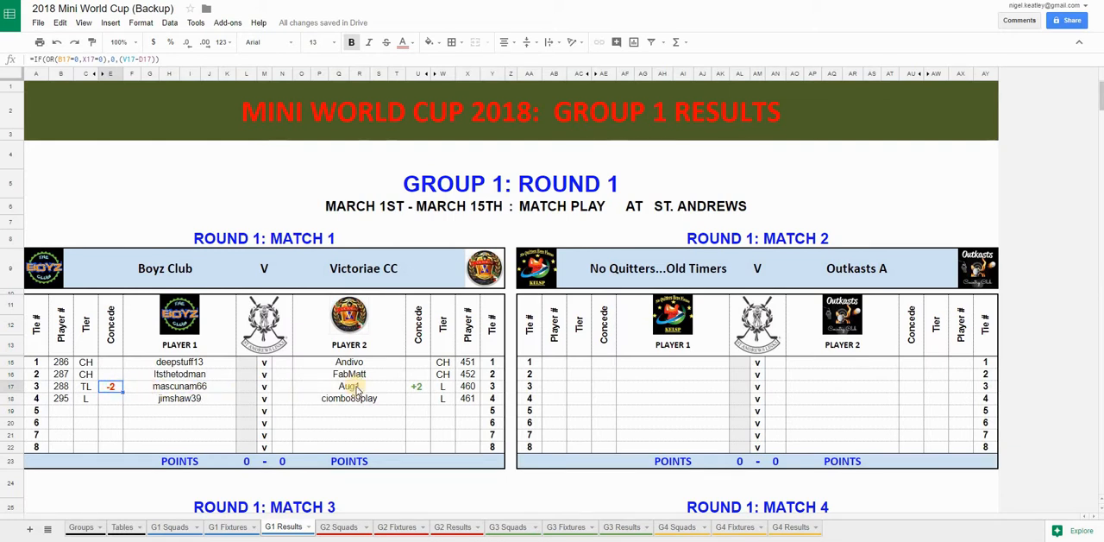
left_click(416, 388)
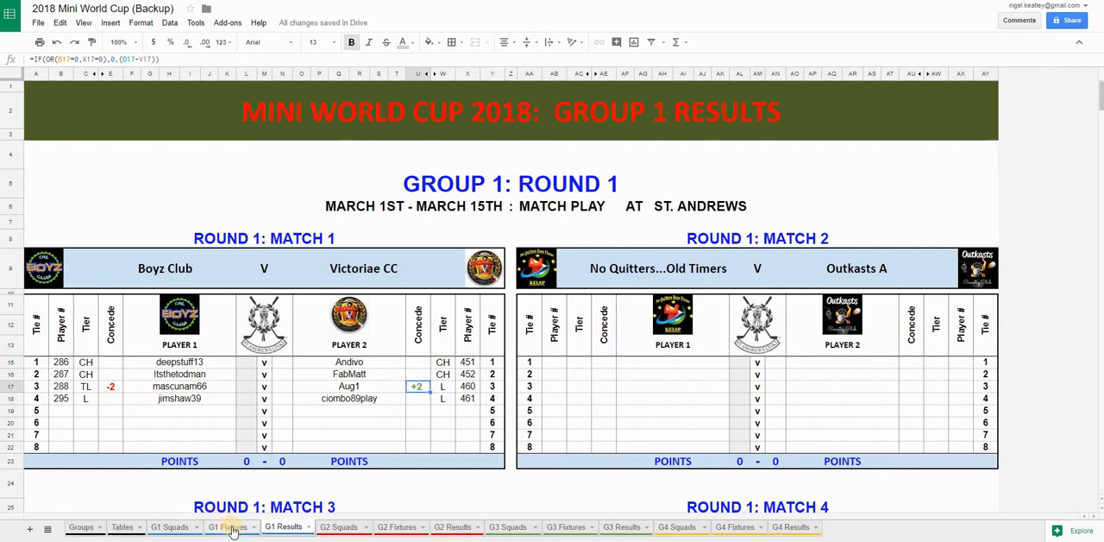
left_click(230, 527)
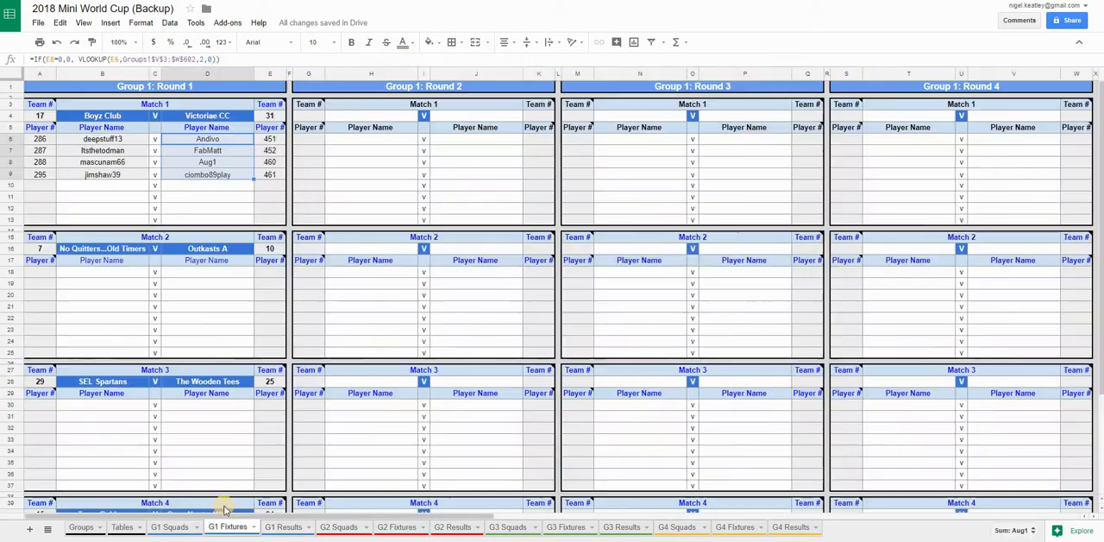
left_click(285, 527)
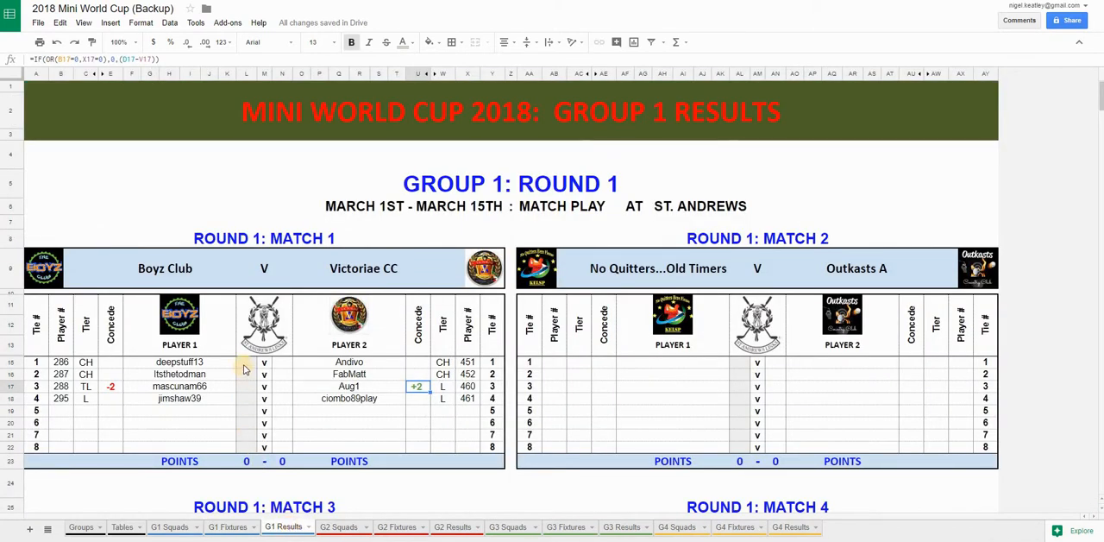
Enter the Player 1 results W, L, W and D for ties 1 to 4 of Round 1 Match 1
left_click(244, 369)
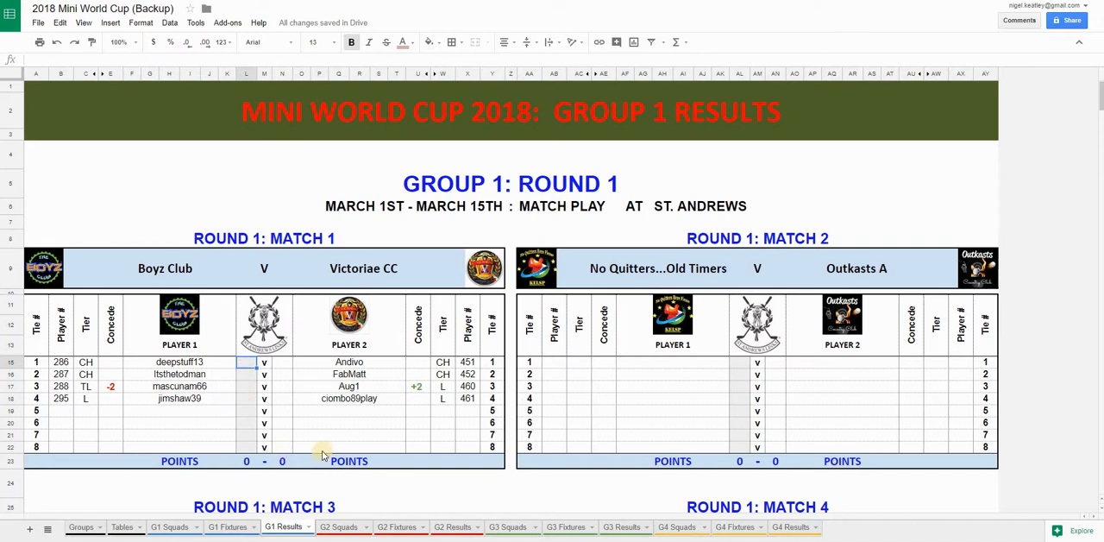
type("W")
key("Return")
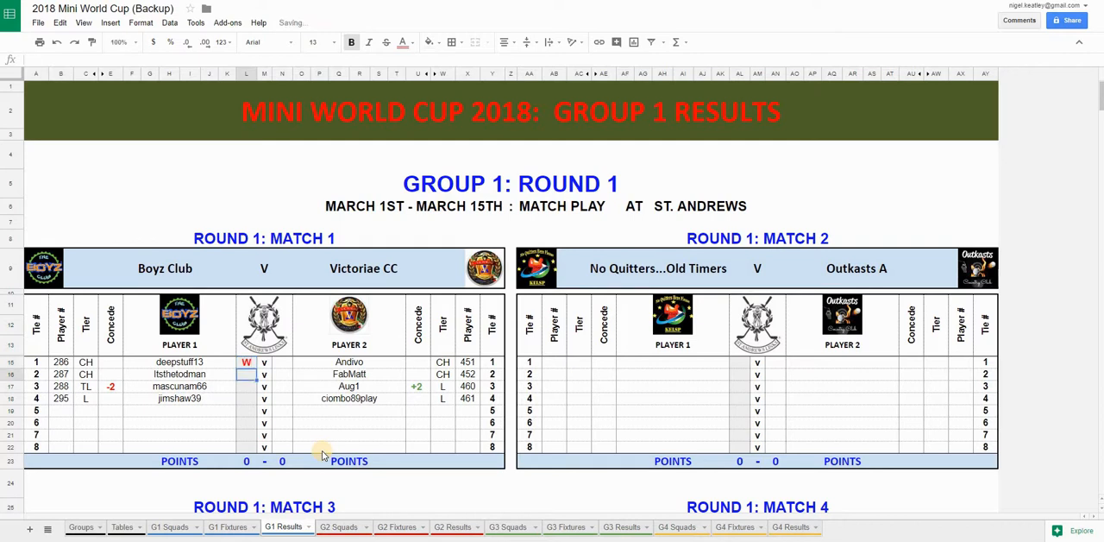
type("L")
key("Return")
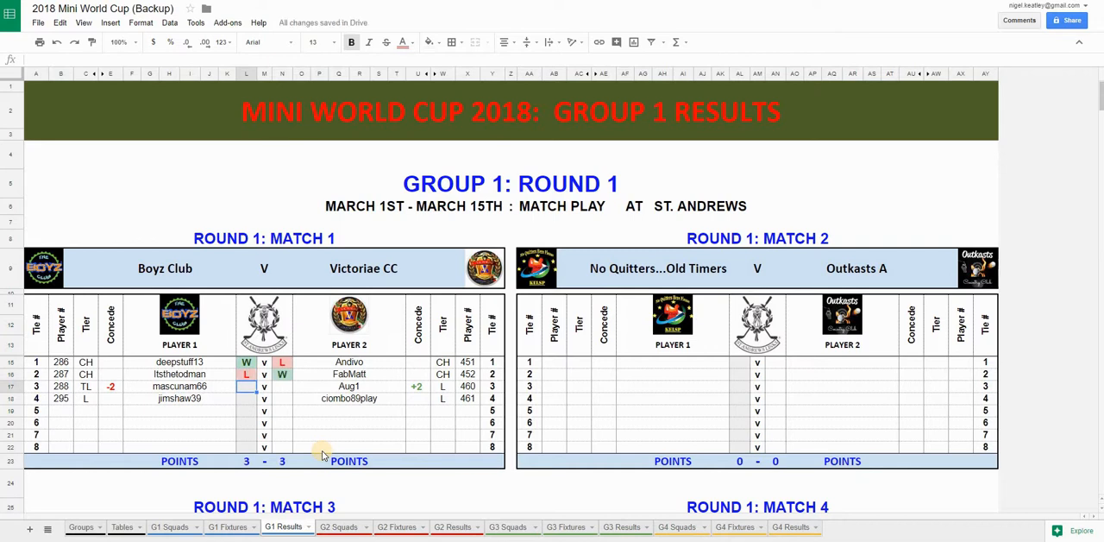
type("W")
key("Return")
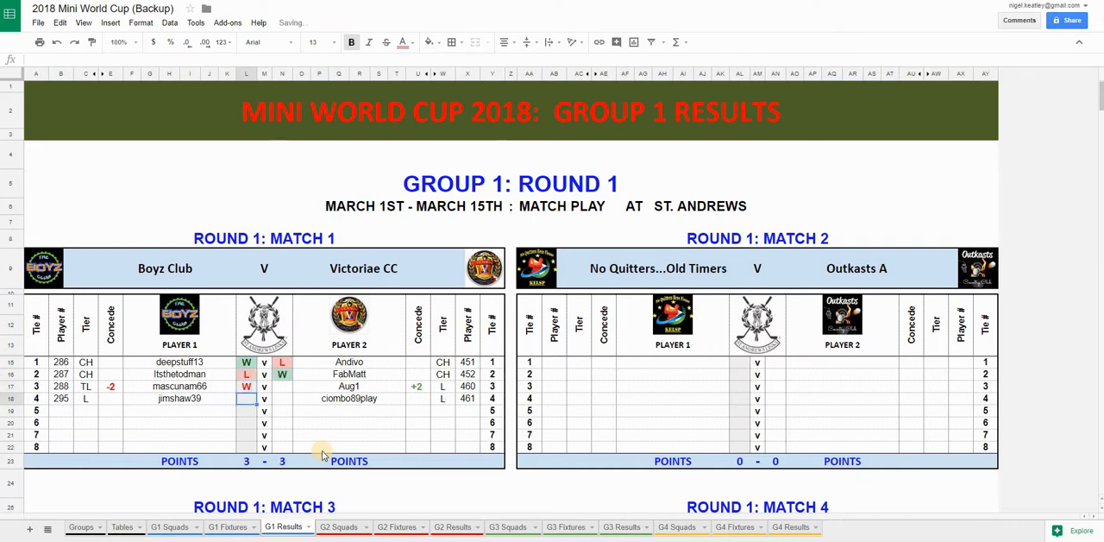
type("D")
key("Return")
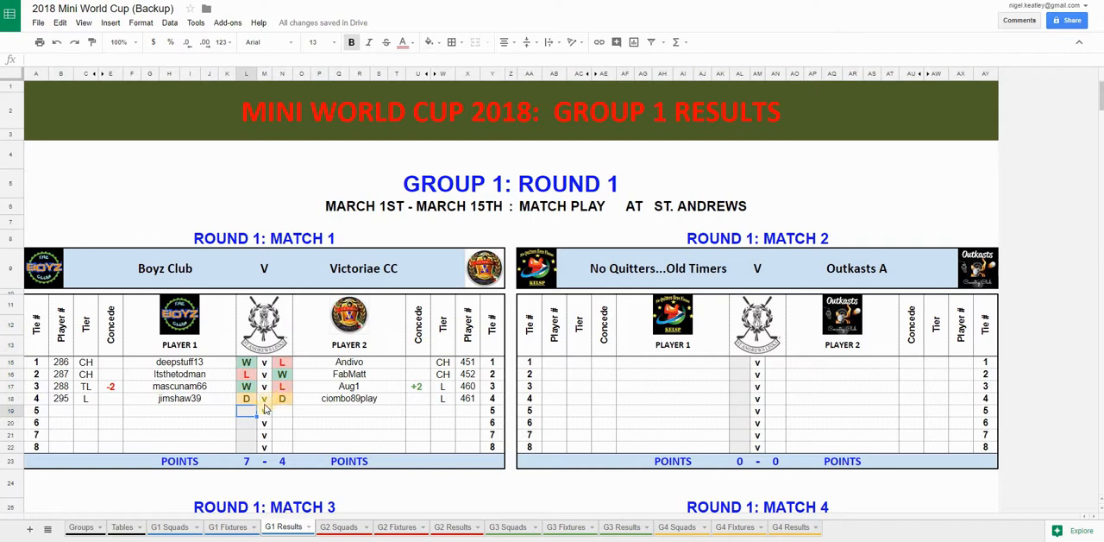
Check both teams' Match 1 points totals and the Boyz Club and Victoriae CC entries in the Group 1 table on the Tables sheet
left_click(245, 462)
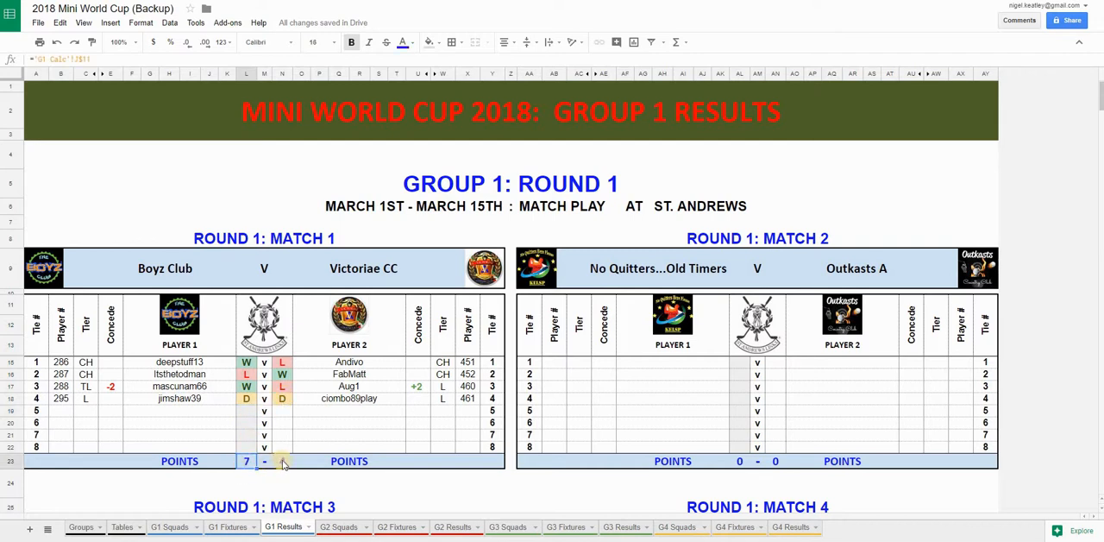
left_click(283, 464)
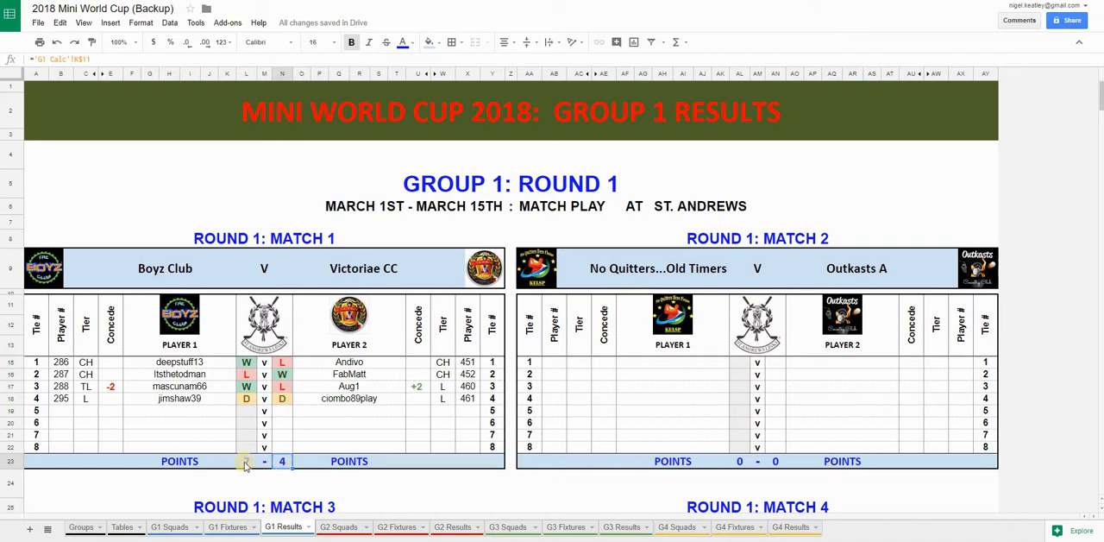
left_click(122, 527)
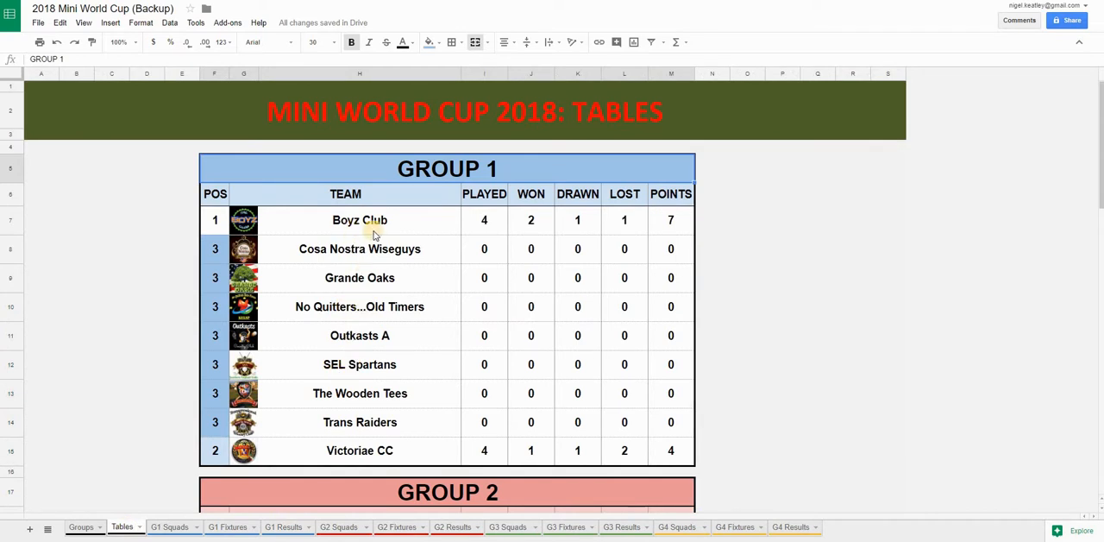
left_click(383, 449)
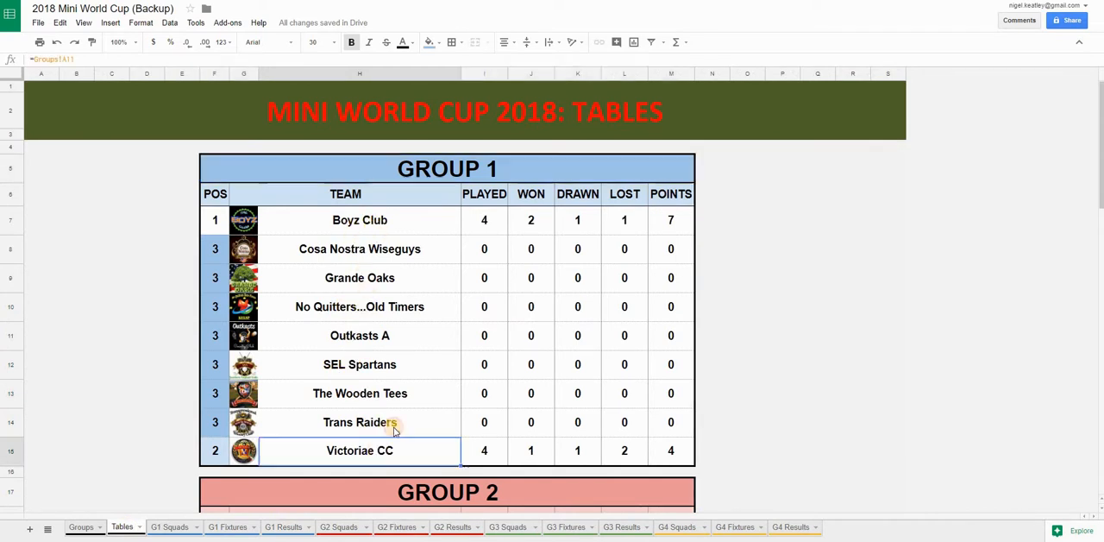
left_click(399, 227)
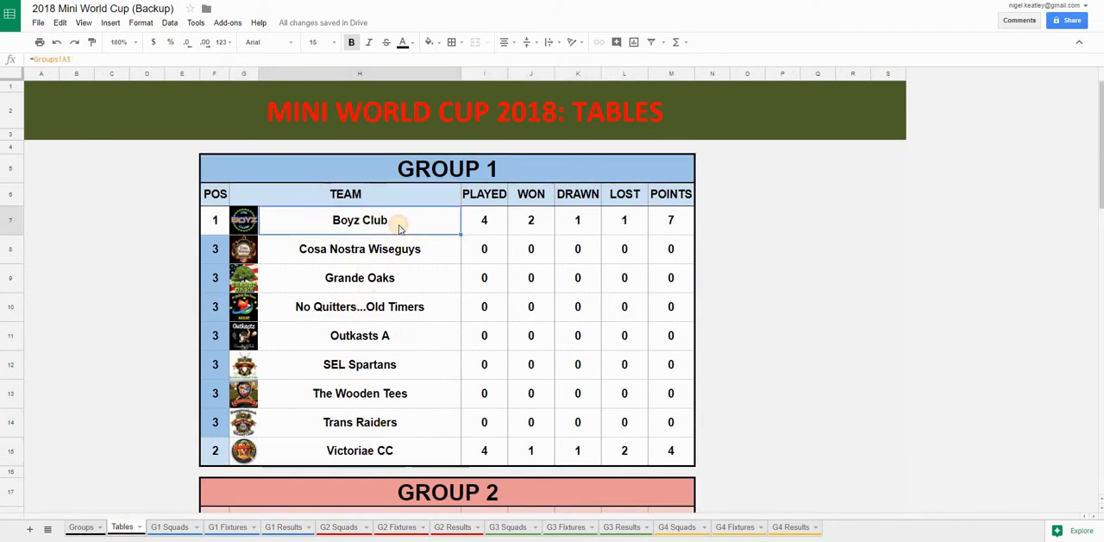
left_click(480, 220)
left_click(673, 220)
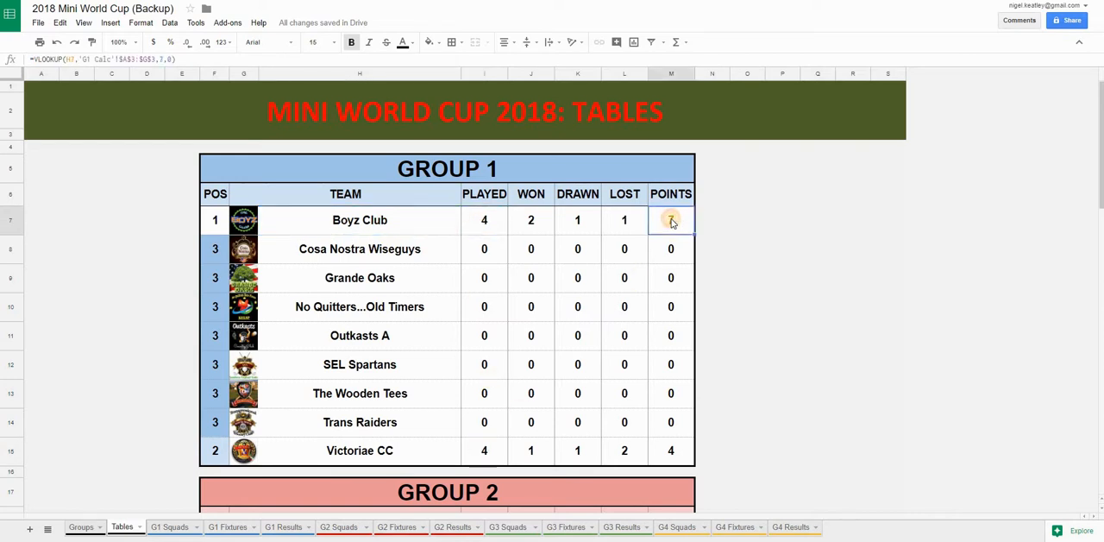
left_click(681, 453)
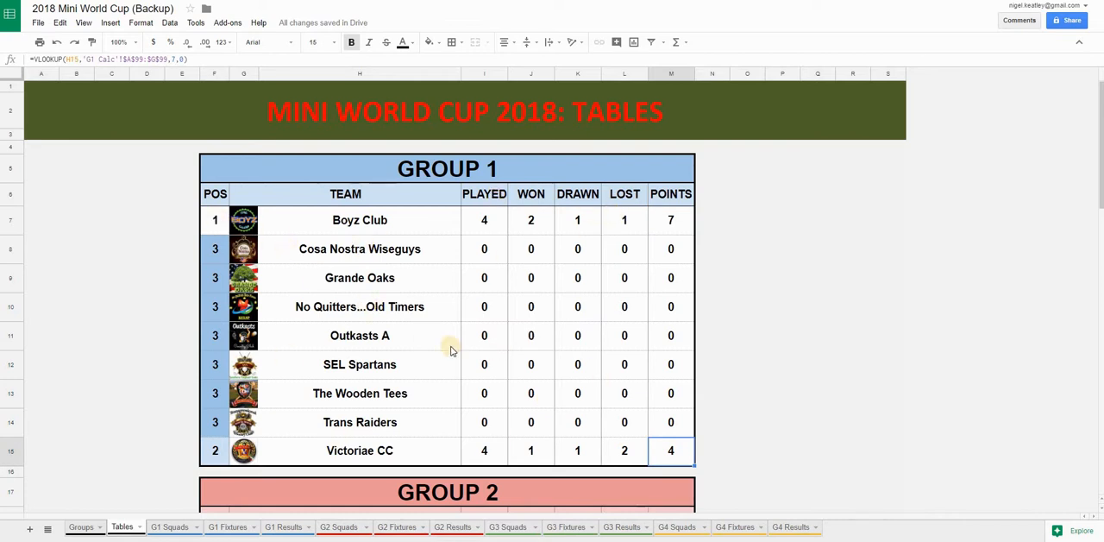
Sort the nine team rows of the Group 1 table by the POS column (F) in ascending order
left_click_drag(214, 224, 664, 451)
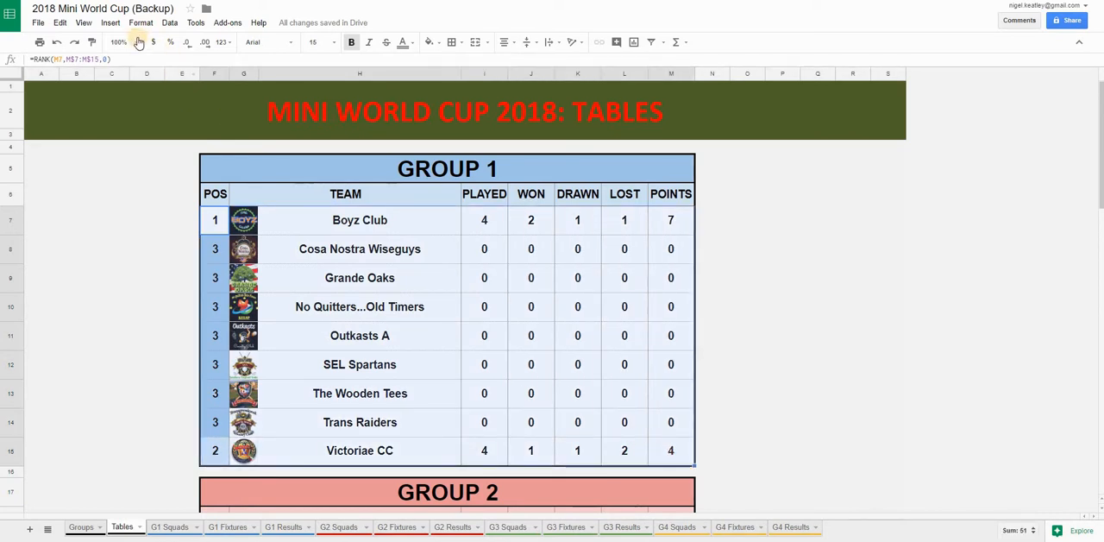
left_click(169, 22)
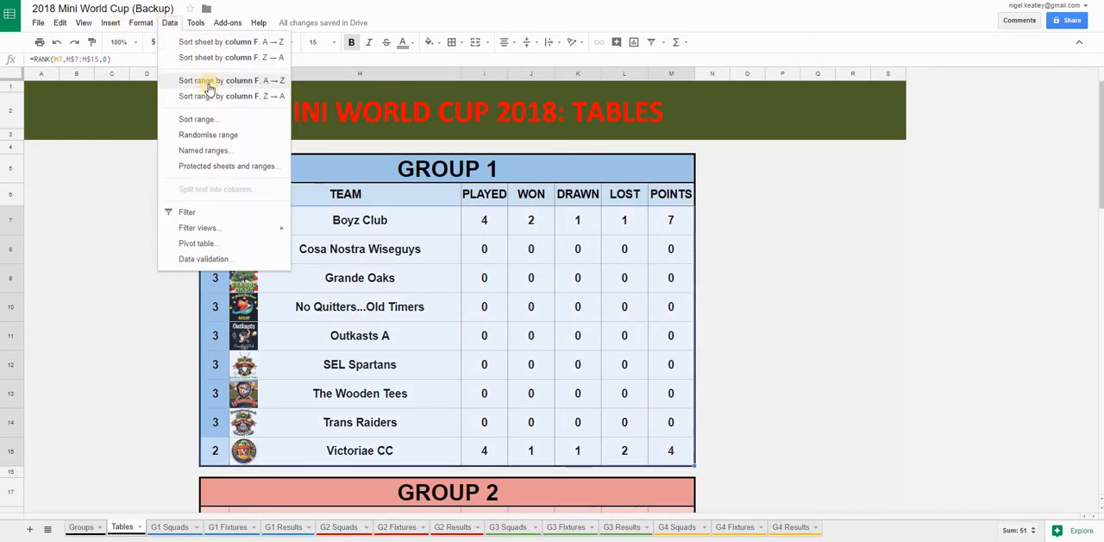
left_click(208, 85)
left_click(371, 338)
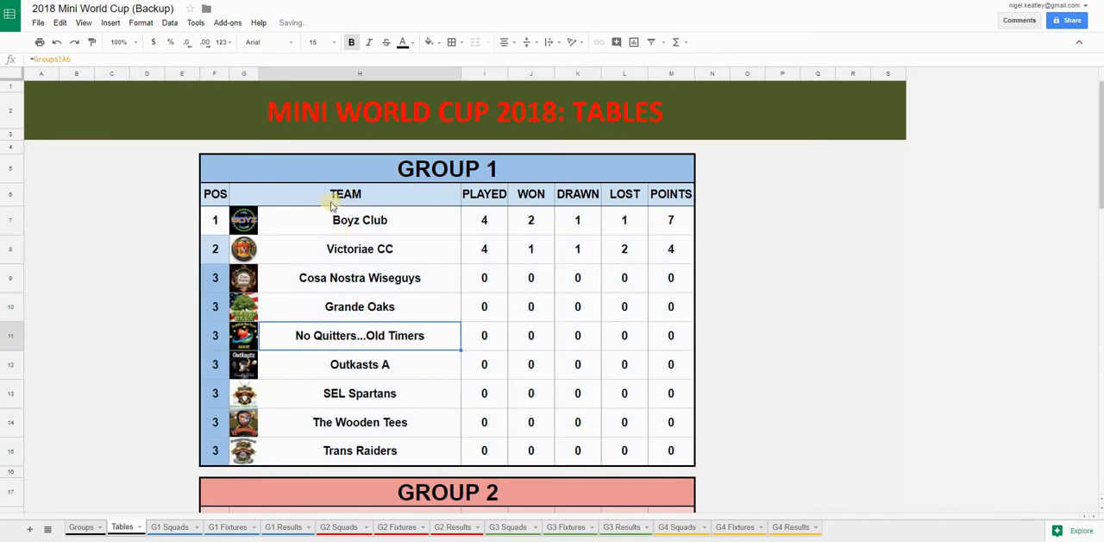
left_click(323, 175)
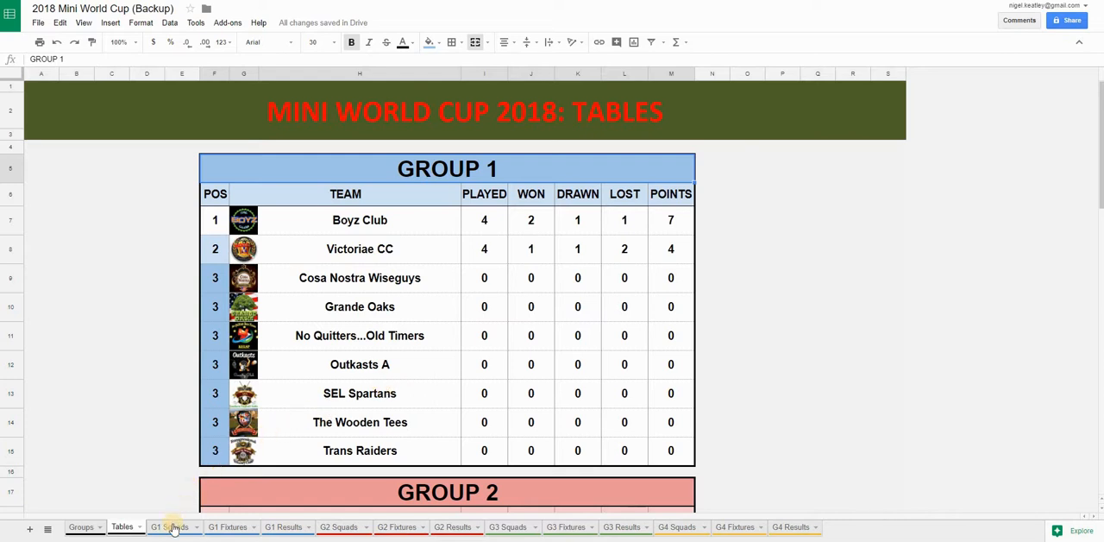
Review the Round 1 player and team number cells on G1 Fixtures and the Match 1 tie result cells on G1 Results
left_click(224, 527)
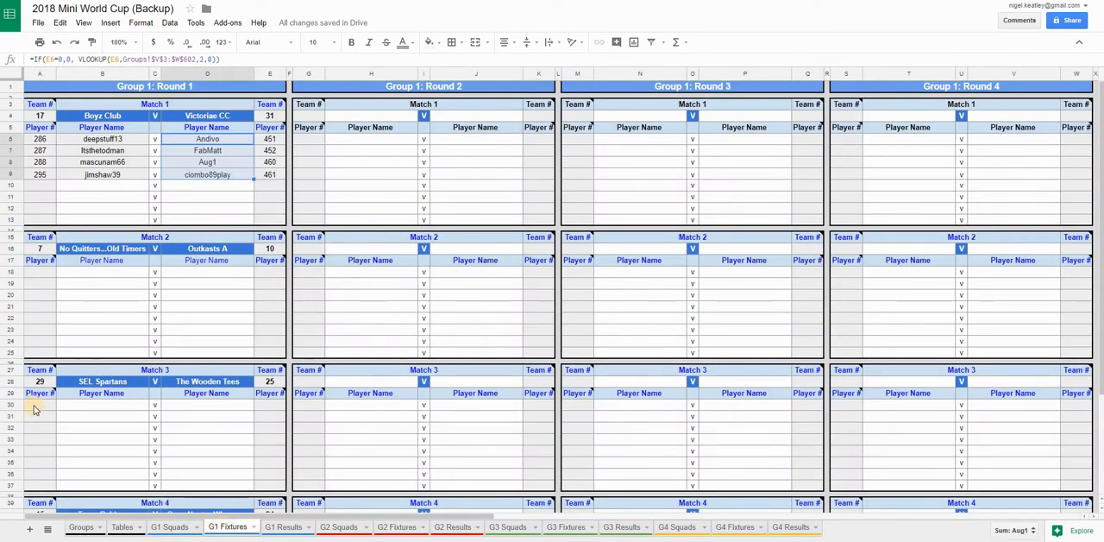
left_click(36, 408)
left_click(40, 430)
left_click(45, 451)
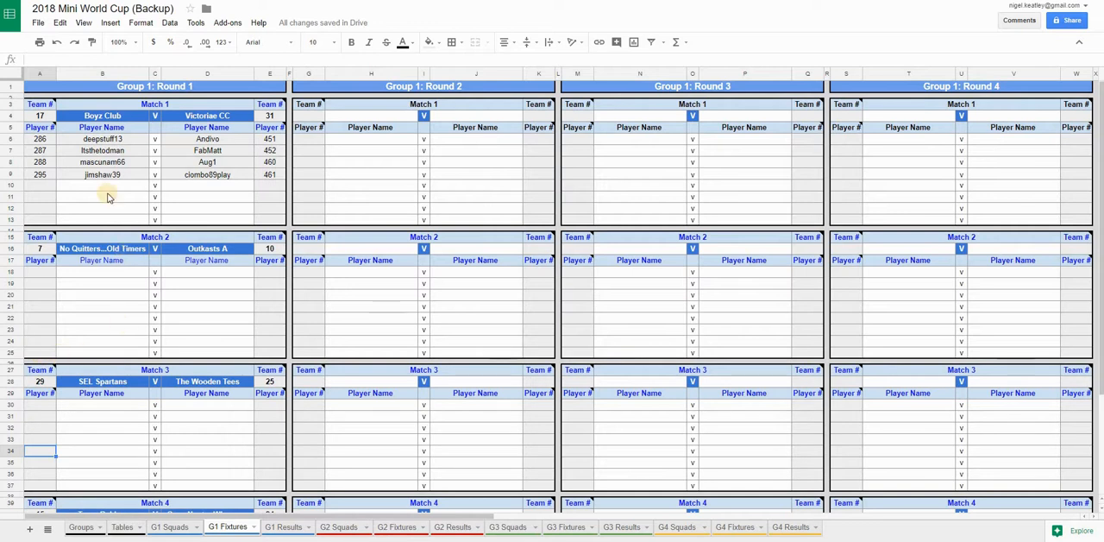
left_click(39, 115)
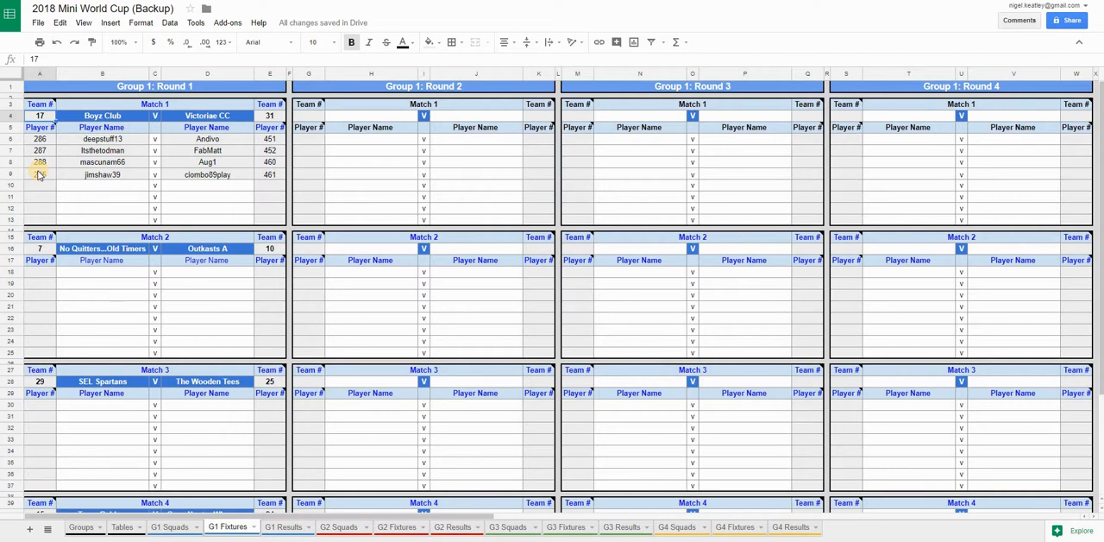
left_click(281, 528)
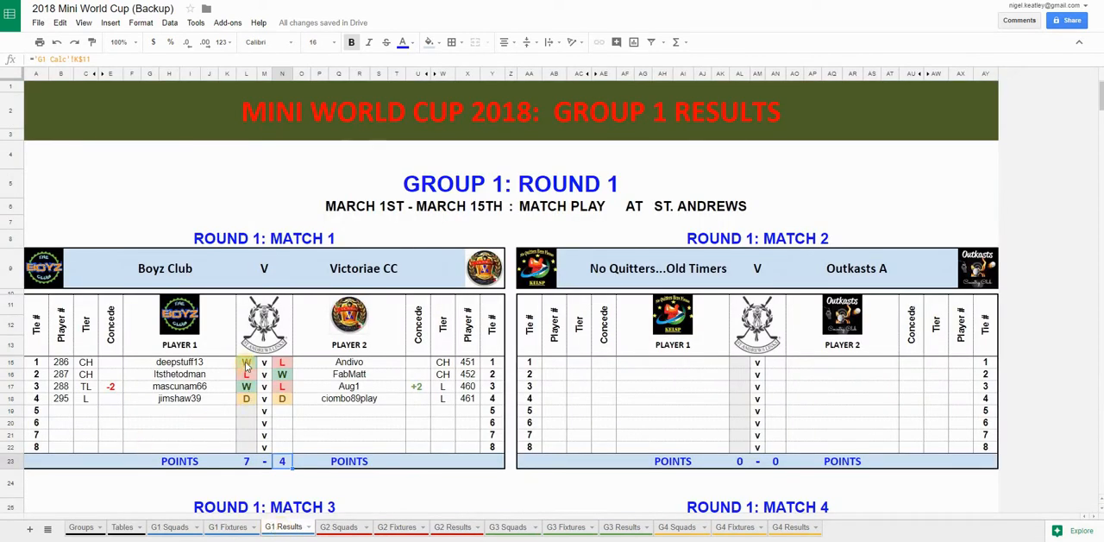
left_click(245, 362)
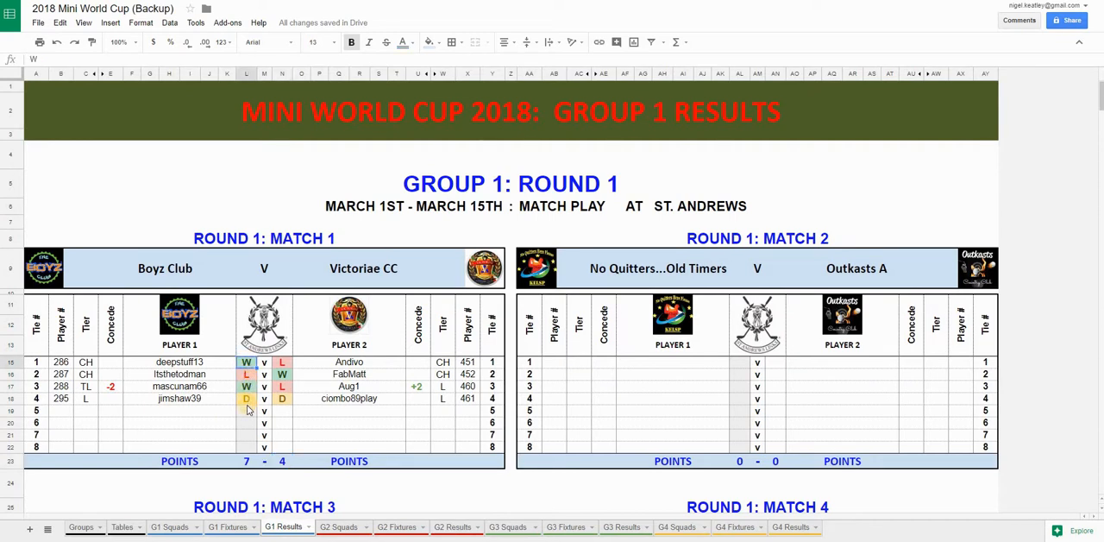